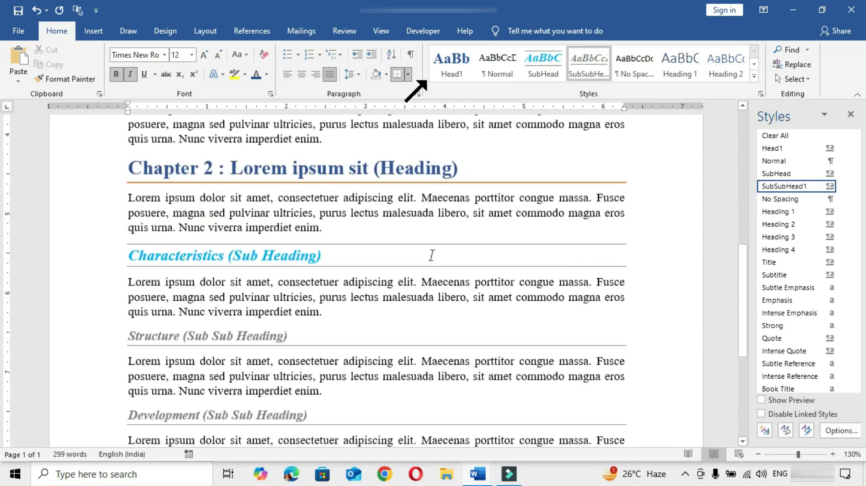
scroll(432, 256, "up", 4)
scroll(433, 256, "up", 5)
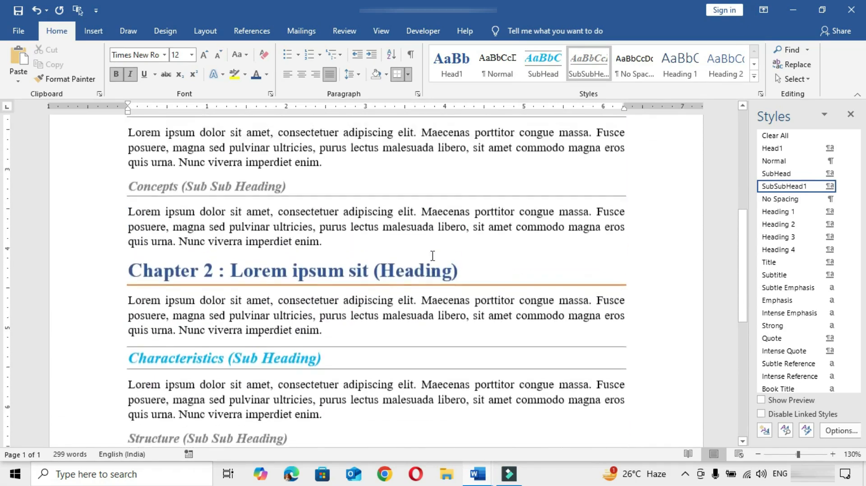
scroll(432, 255, "up", 2)
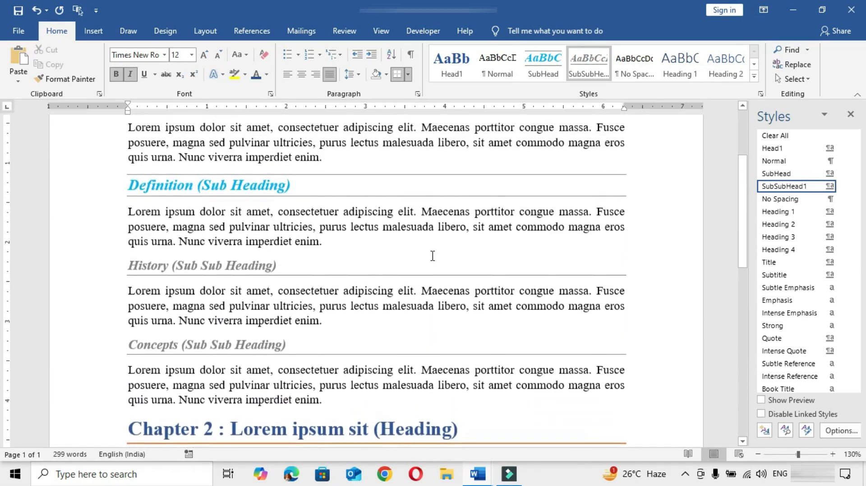
scroll(433, 255, "down", 1)
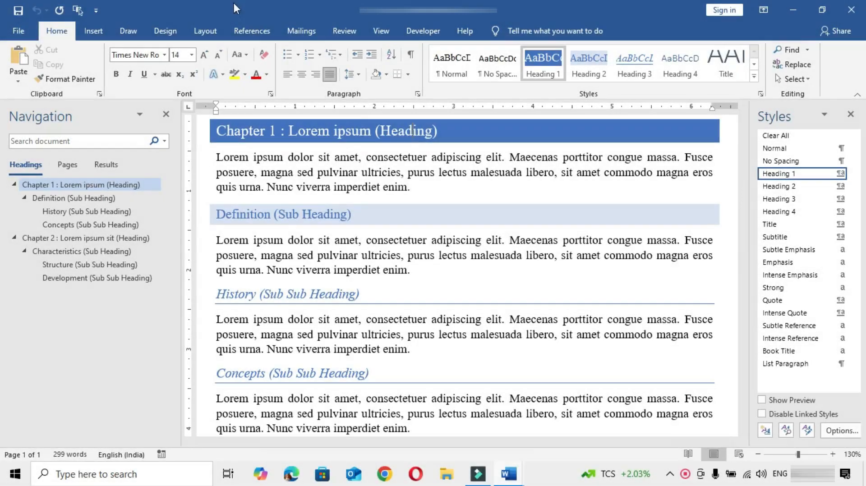
Step: View the built-in table of contents options and close them without inserting a table
left_click(252, 27)
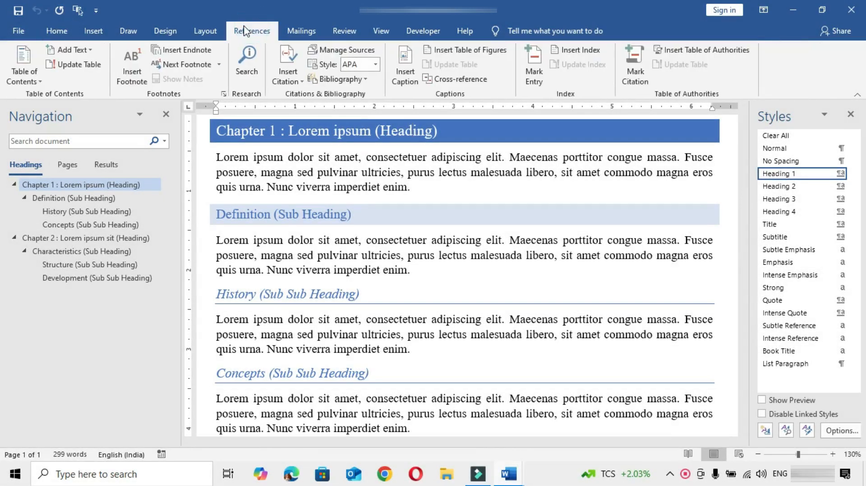
left_click(28, 83)
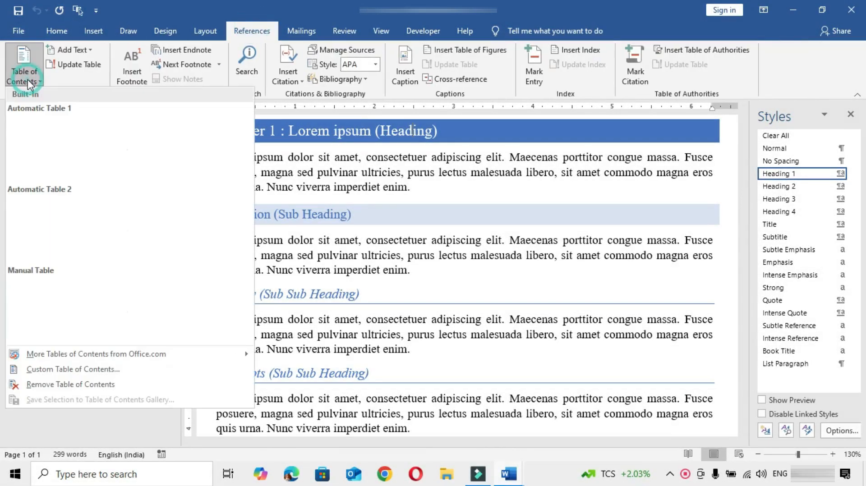
left_click(251, 29)
left_click(56, 31)
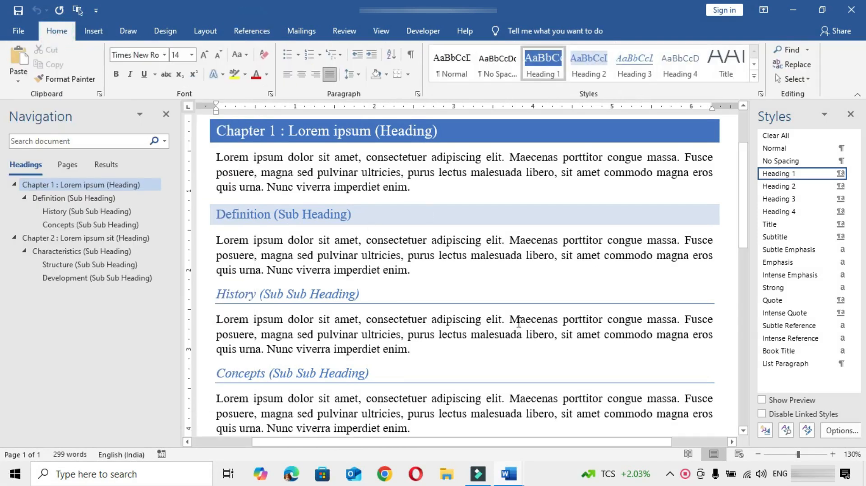
scroll(518, 321, "down", 6)
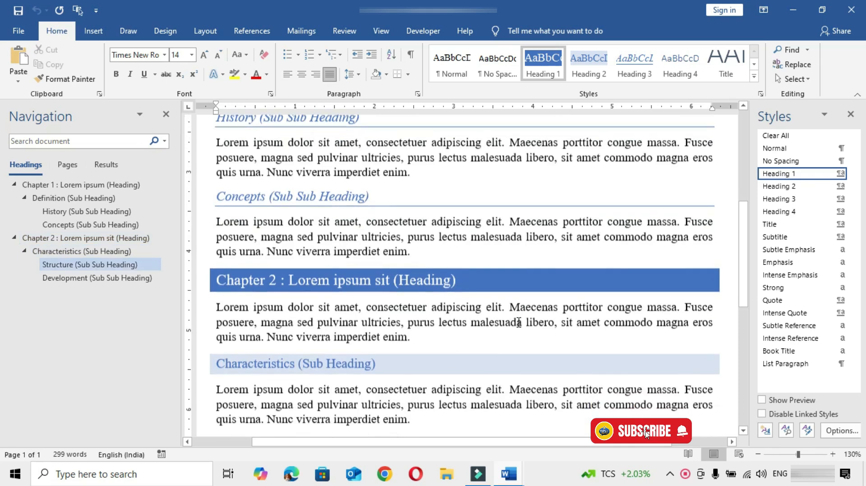
scroll(519, 322, "down", 2)
scroll(518, 321, "up", 5)
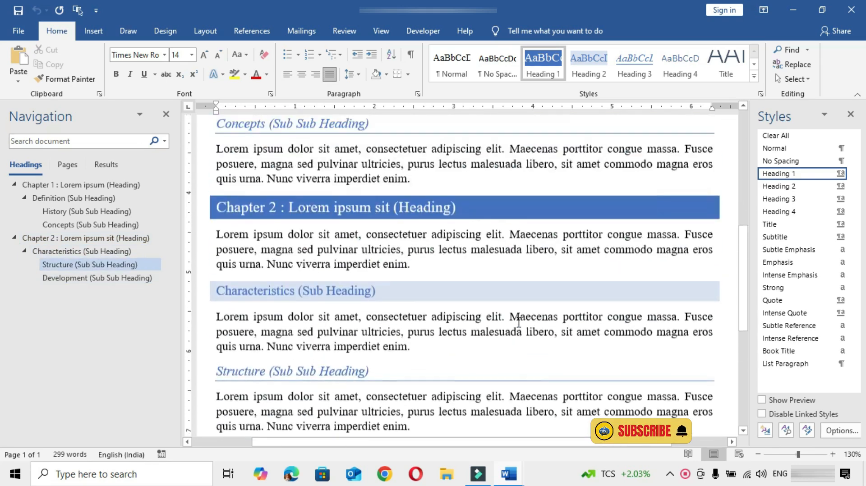
scroll(518, 321, "up", 5)
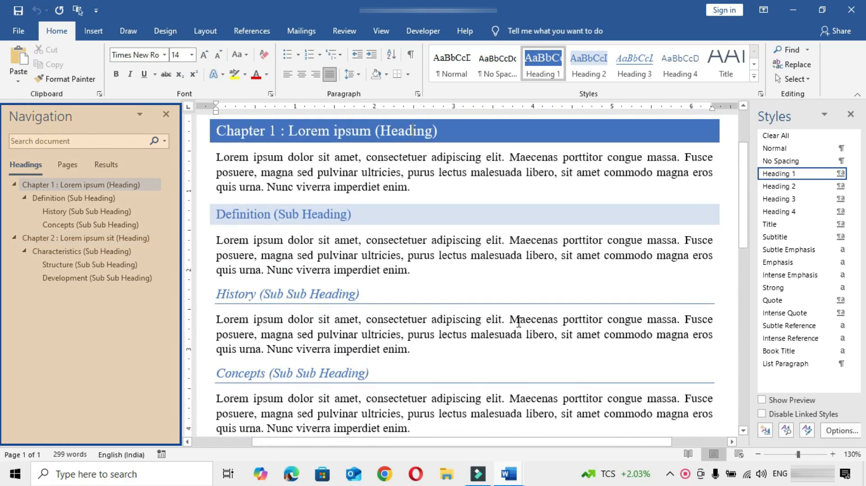
Step: Collapse the Chapter 1 and Chapter 2 branches in the heading outline and expand them again down to the sub sub headings
left_click(24, 198)
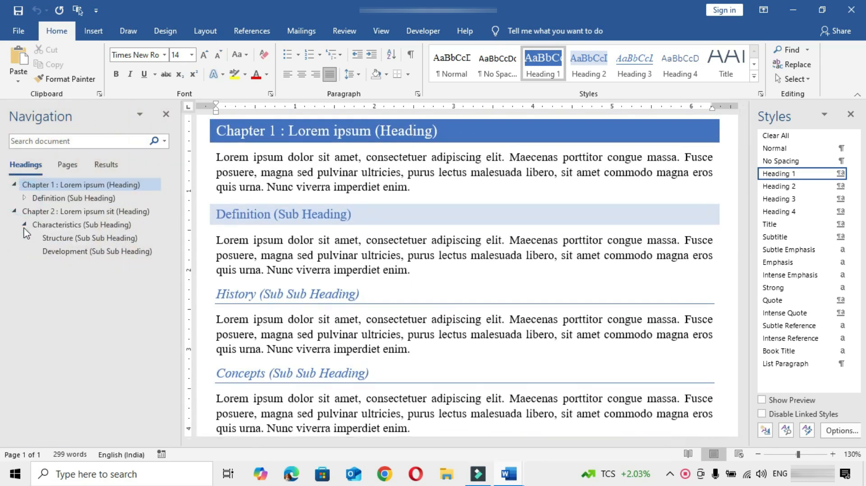
left_click(14, 184)
left_click(24, 211)
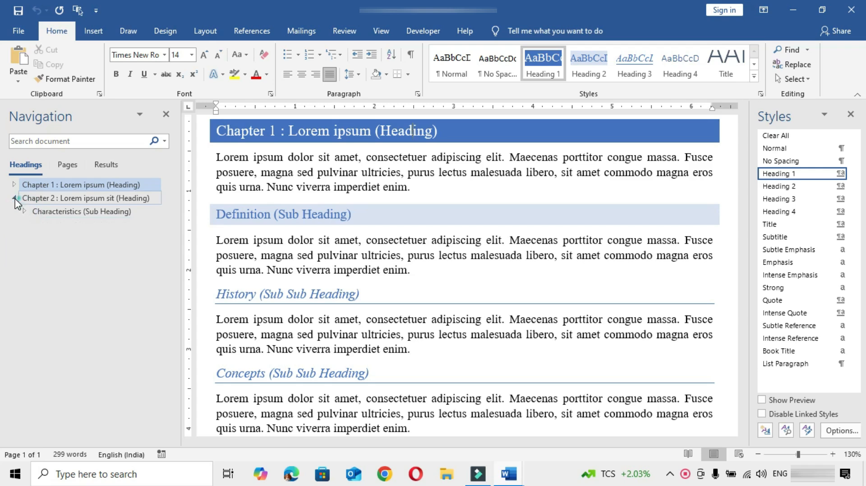
left_click(15, 199)
left_click(14, 184)
left_click(24, 198)
left_click(14, 237)
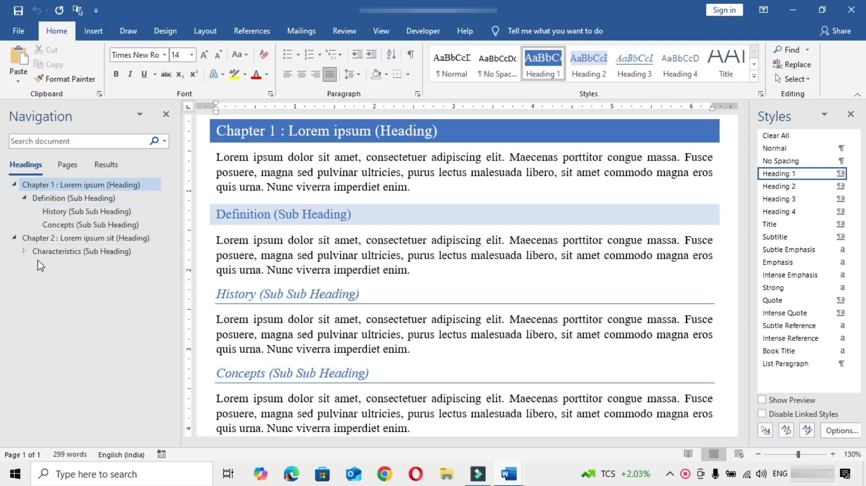
left_click(25, 251)
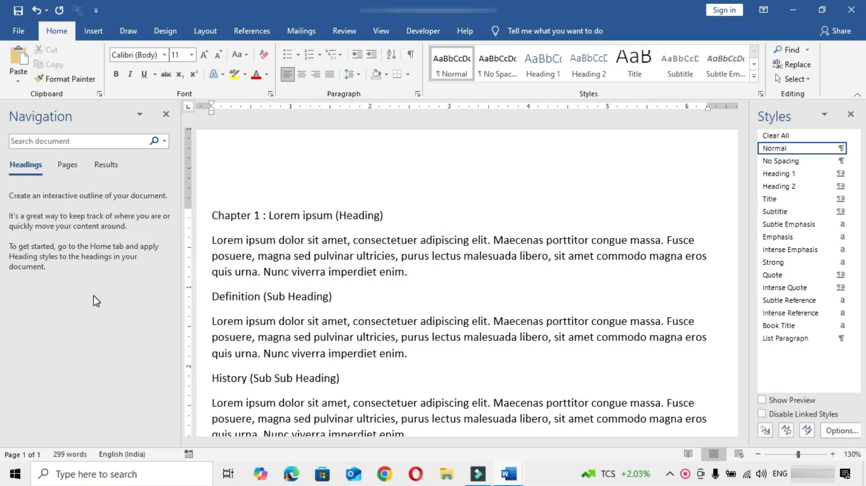
scroll(88, 292, "down", 2)
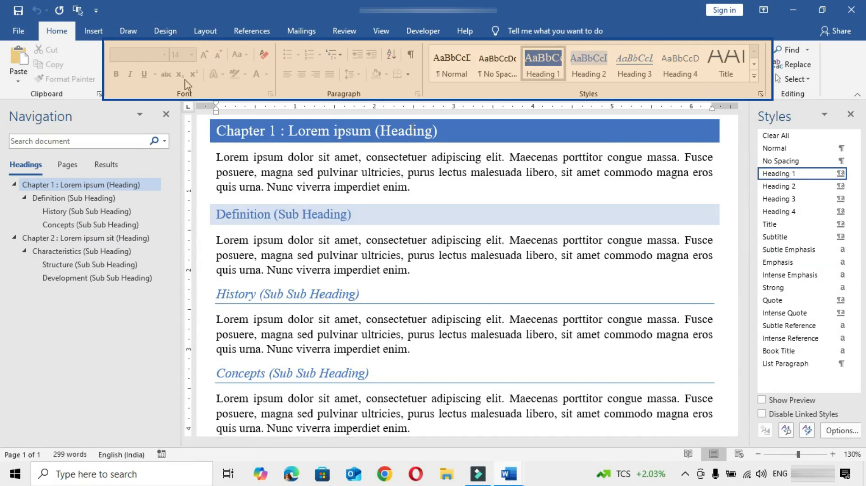
right_click(553, 73)
key("Escape")
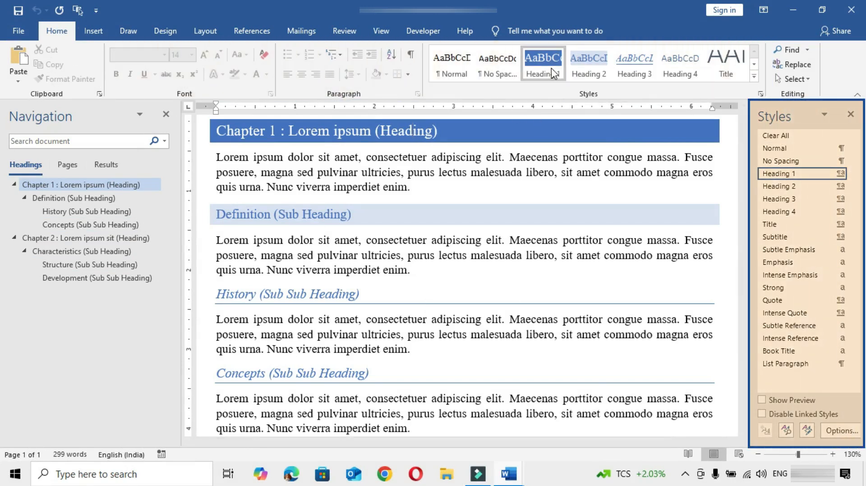
left_click(481, 189)
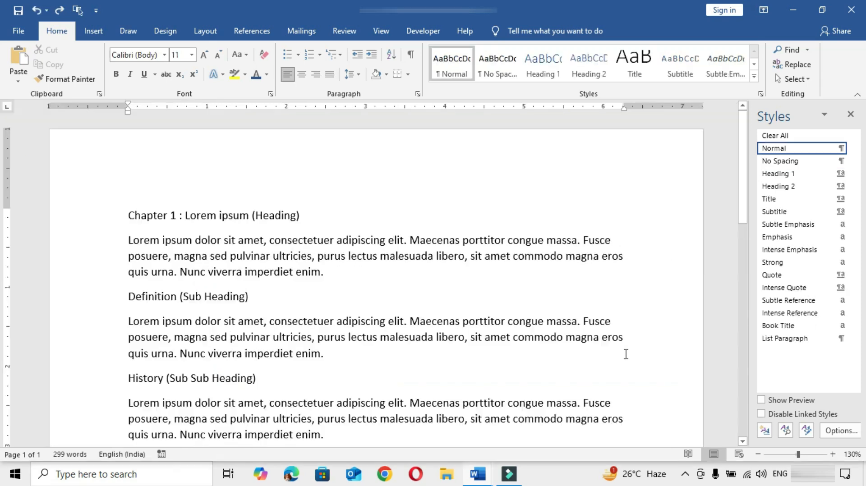
Step: Apply the Heading 1 style to the Chapter 1 title and the Heading 2 style to the Definition sub heading
scroll(536, 307, "down", 3)
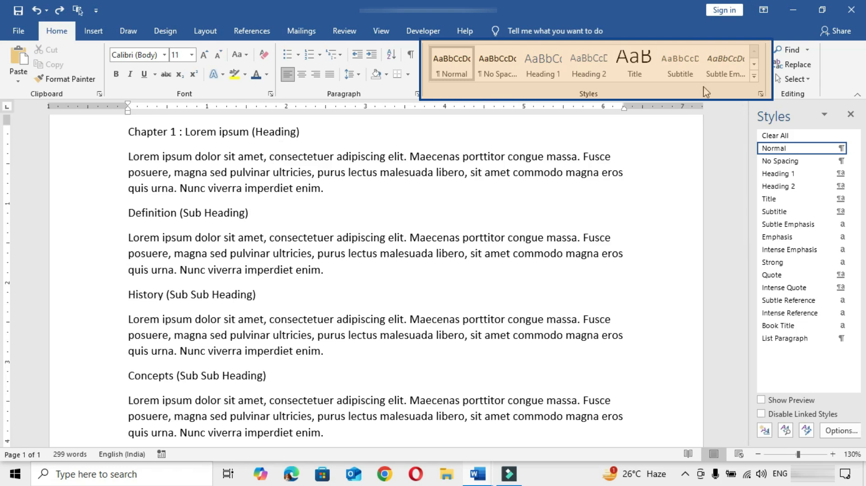
left_click(222, 131)
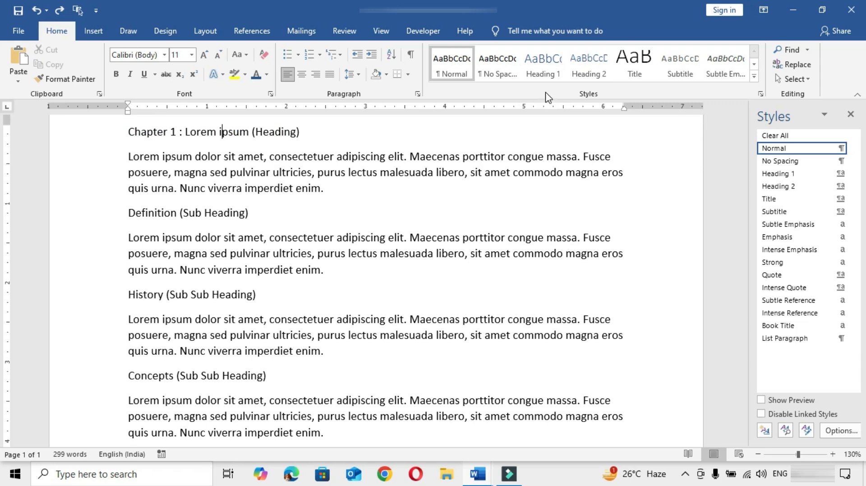
left_click(542, 76)
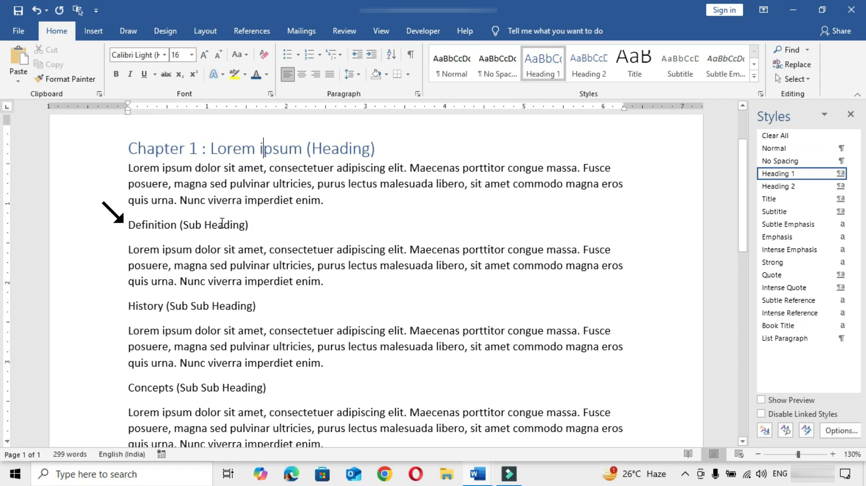
left_click(180, 225)
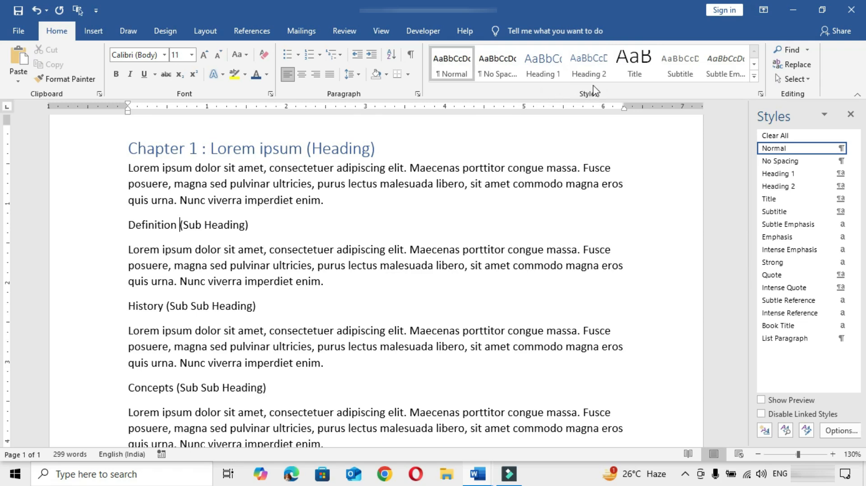
left_click(590, 67)
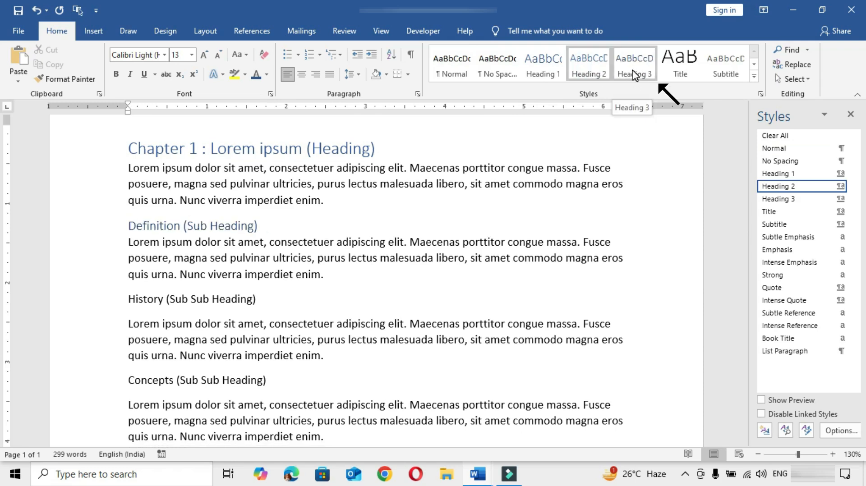
Step: Review the built-in Heading 1 to Heading 9 styles in Manage Styles and close it without changes
left_click(806, 431)
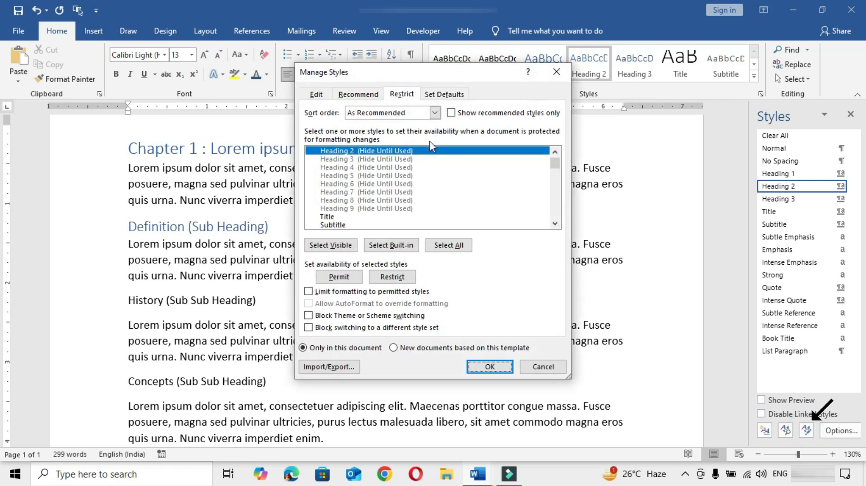
left_click(555, 152)
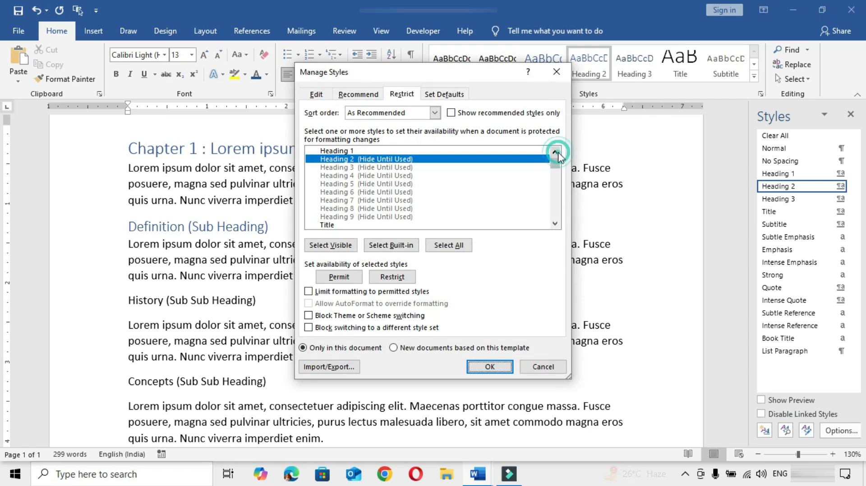
left_click_drag(316, 154, 426, 218)
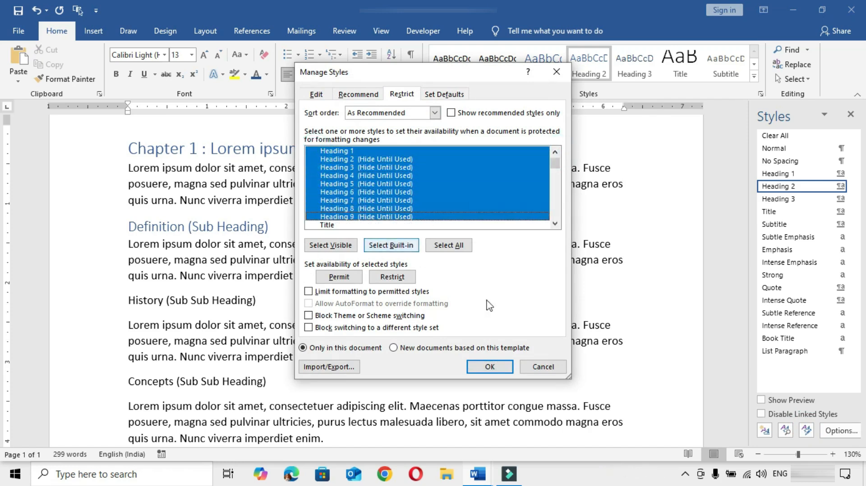
left_click(547, 367)
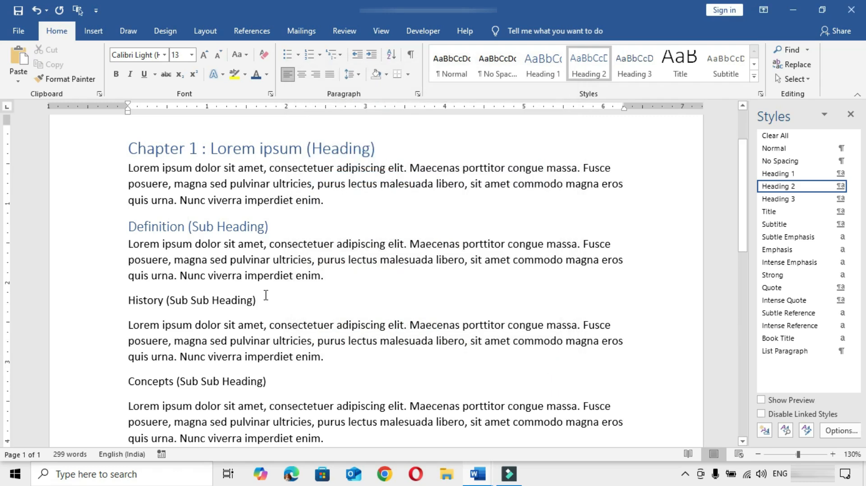
Step: Apply the Heading 3 style to the History and Concepts sub sub headings
left_click(240, 301)
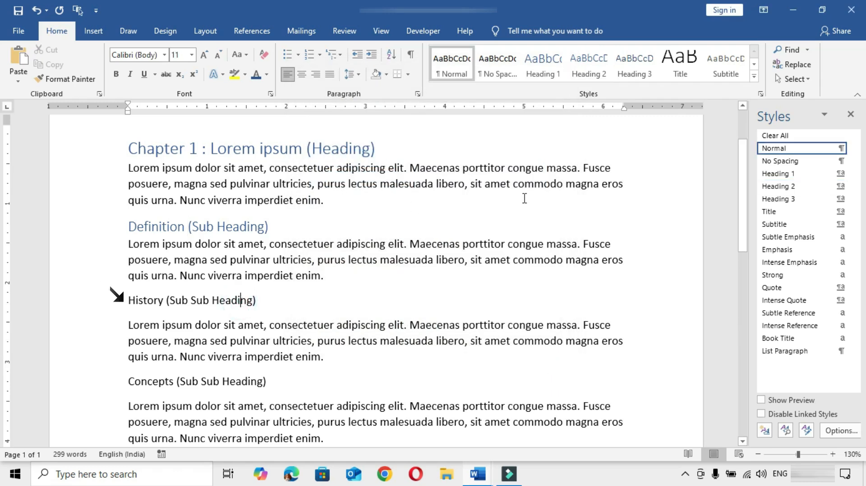
left_click(624, 76)
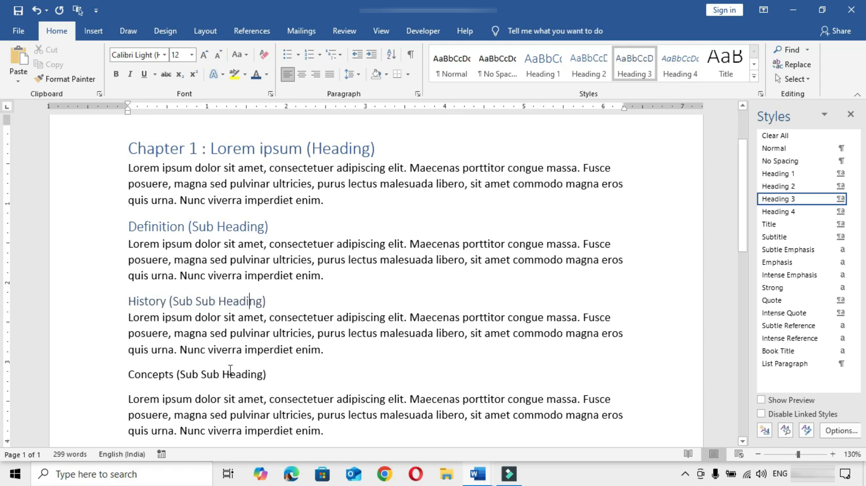
left_click(208, 373)
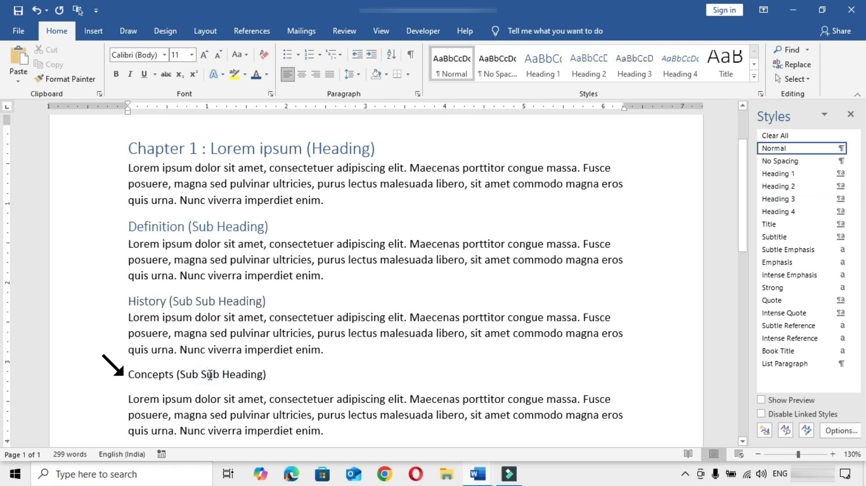
left_click(634, 74)
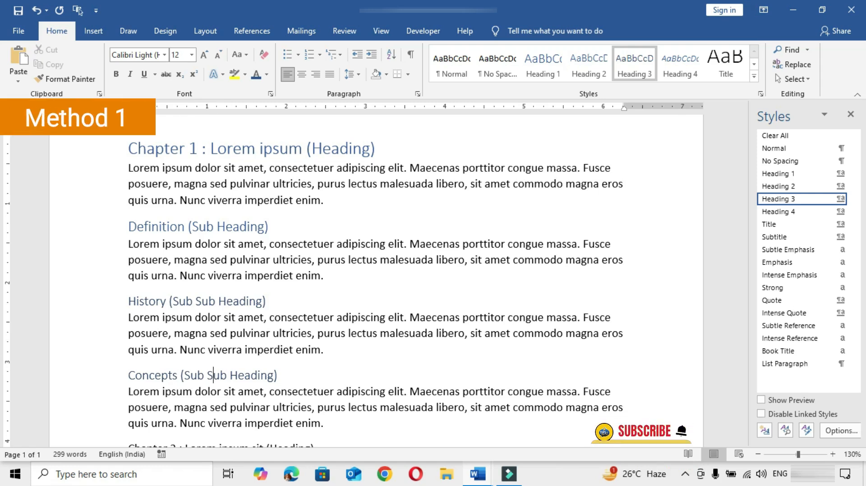
Step: Format the History sub sub heading in Times New Roman italic and update the Heading 3 style to match it
left_click_drag(290, 300, 103, 303)
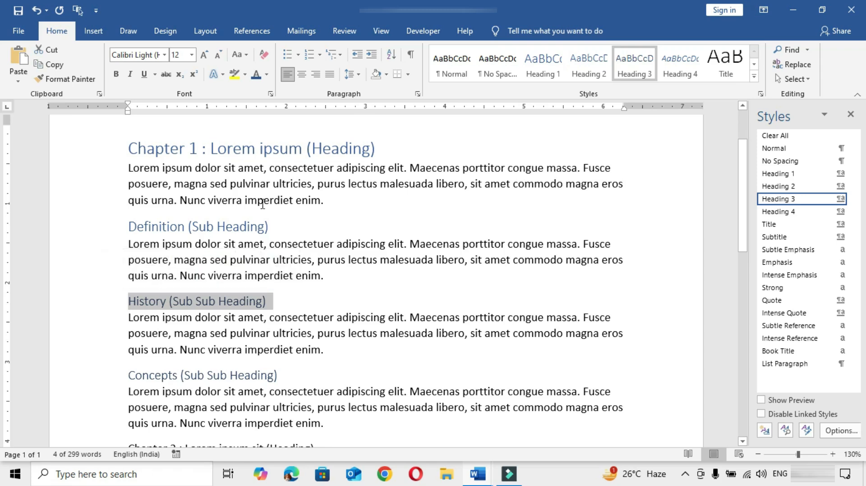
left_click(165, 55)
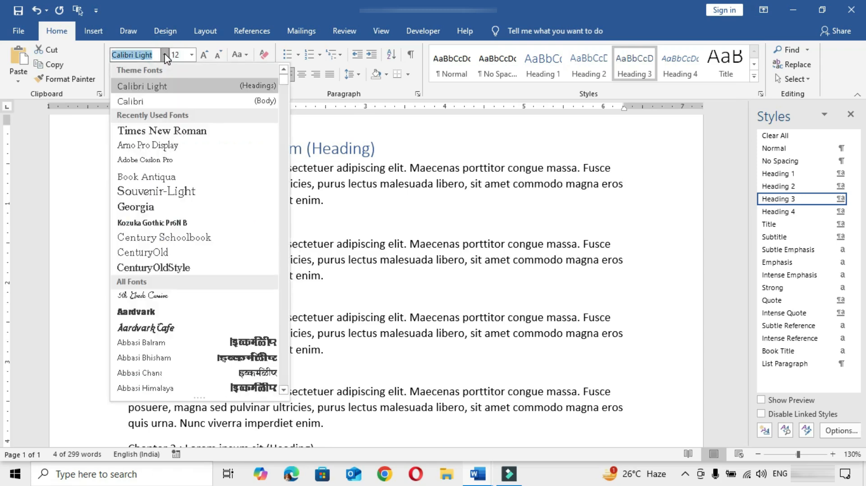
left_click(178, 131)
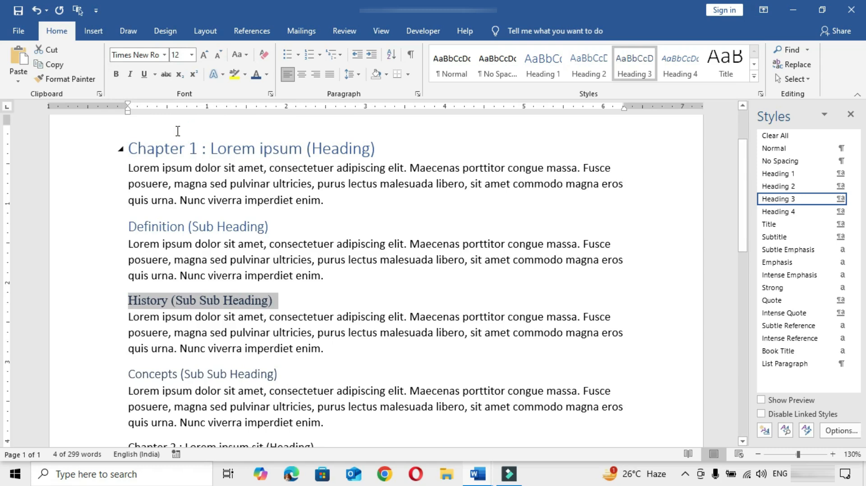
left_click(180, 56)
left_click(130, 74)
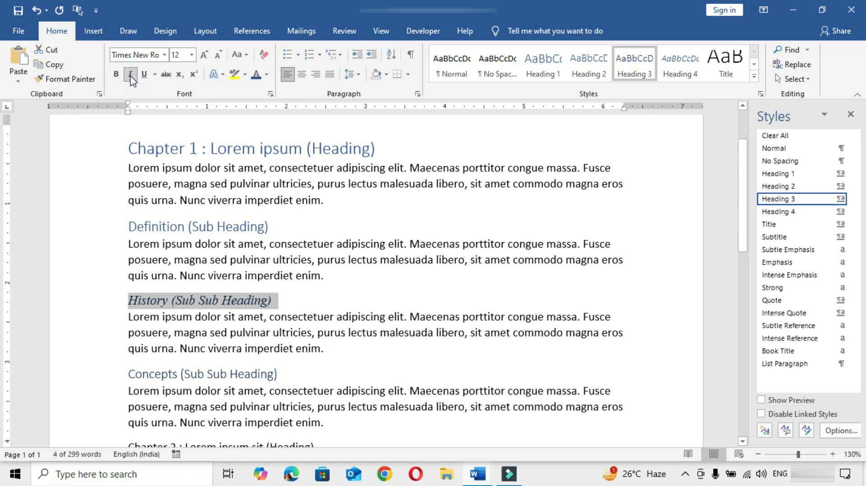
right_click(639, 72)
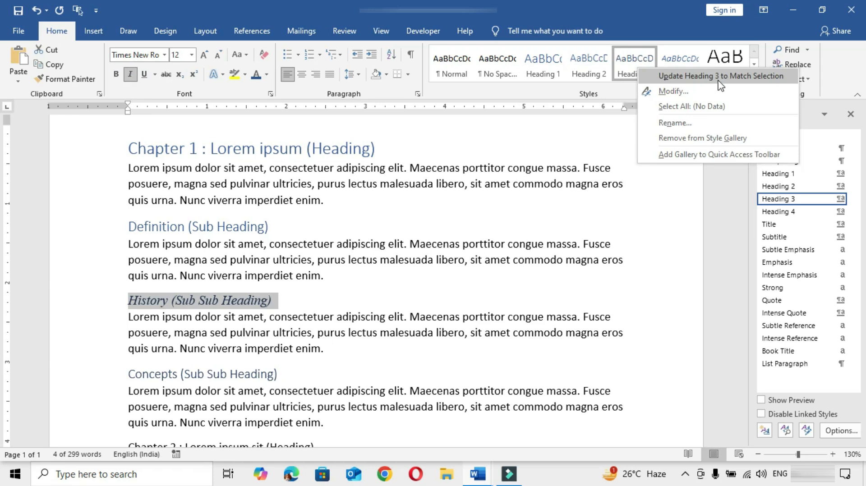
left_click(702, 76)
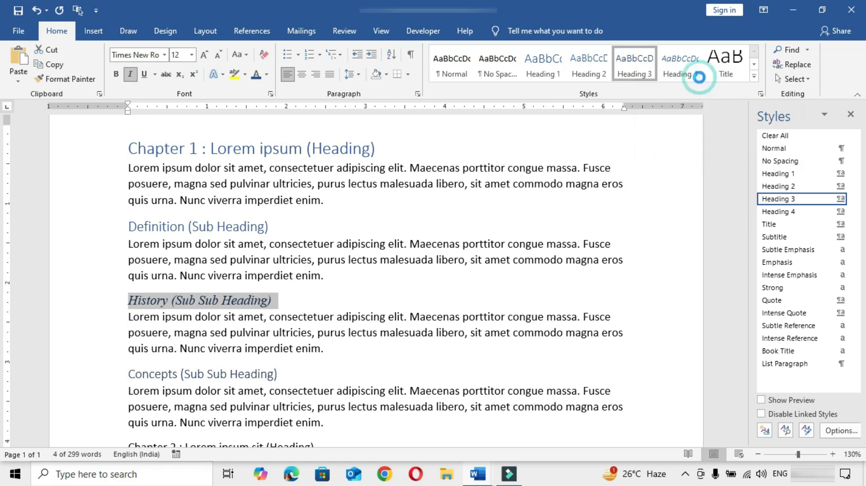
left_click(215, 375)
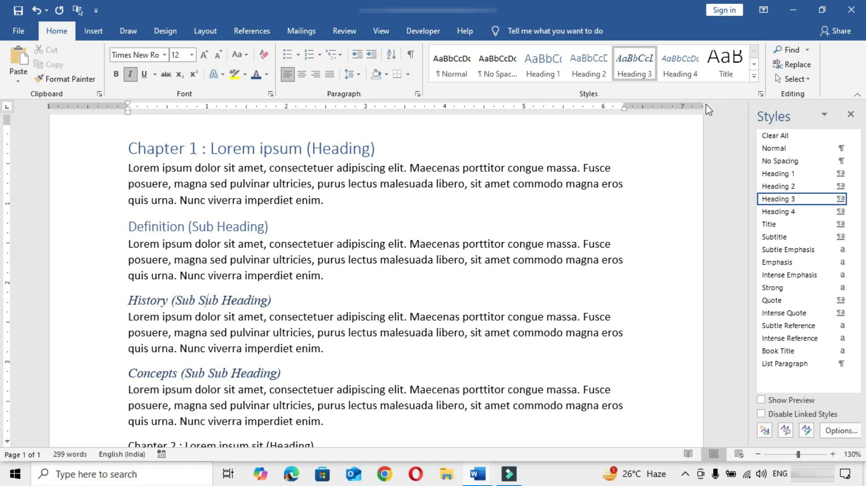
right_click(638, 71)
left_click(671, 92)
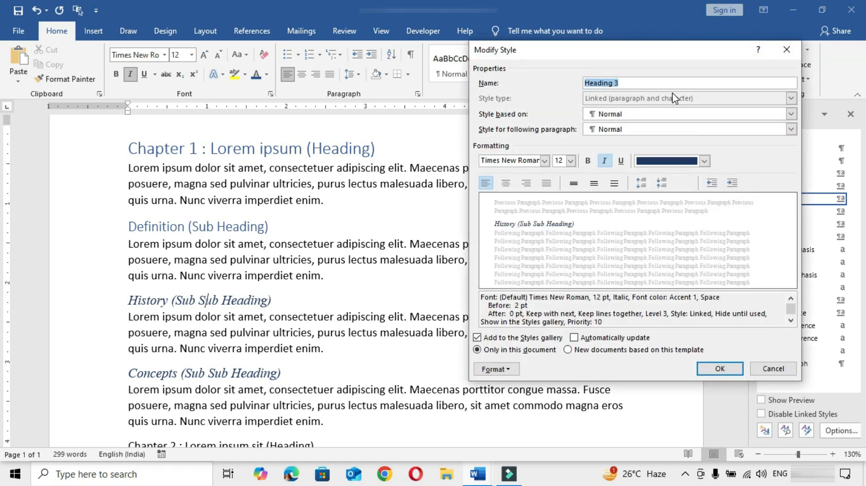
left_click(772, 368)
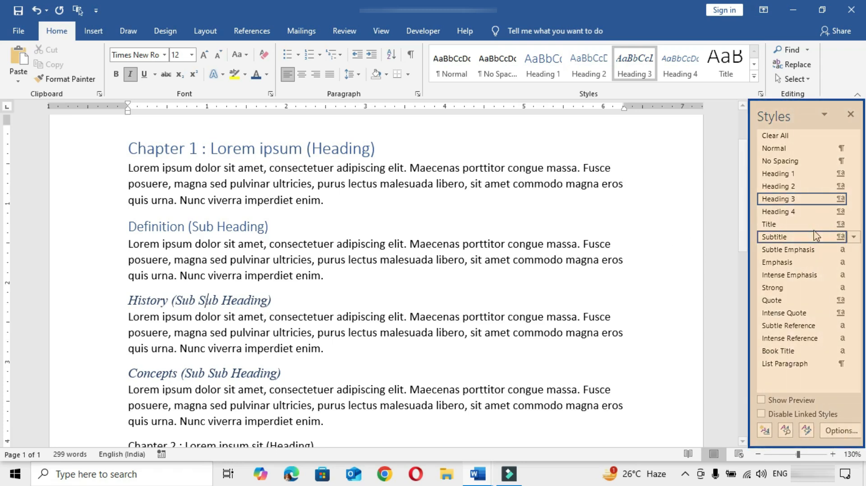
Step: Modify the Heading 3 style and choose Times New Roman at 12 pt as its font
left_click(854, 199)
left_click(752, 229)
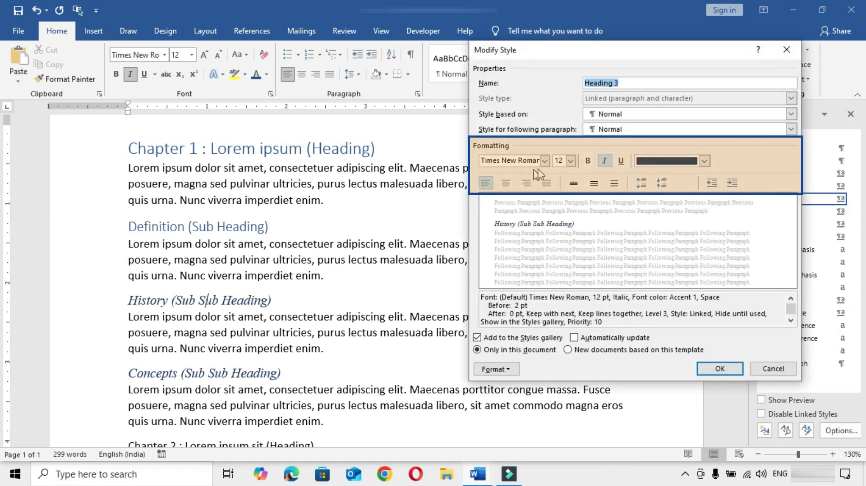
left_click(544, 161)
left_click(513, 208)
left_click(560, 161)
type("1")
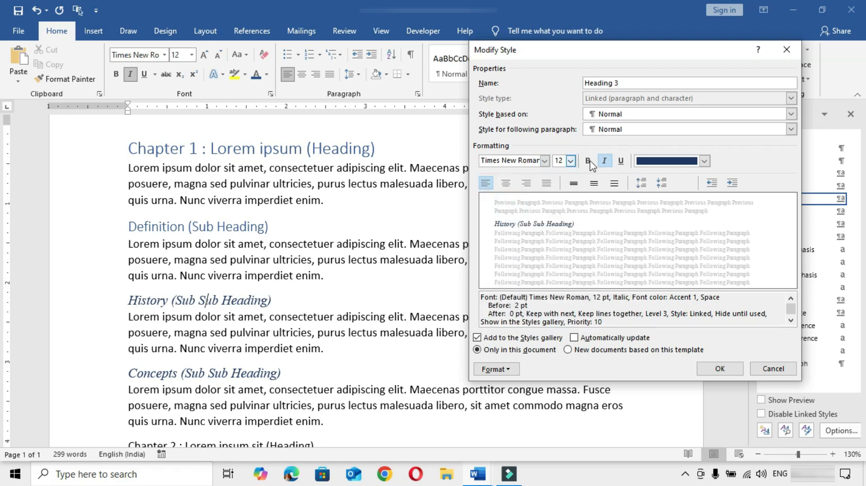
Step: Try toggling bold, italic and underline in the Heading 3 style's formatting
left_click(587, 161)
left_click(588, 161)
left_click(604, 161)
left_click(605, 161)
left_click(621, 161)
left_click(621, 161)
Step: Set the Heading 3 style's font color to the blue Accent 1 theme color and its alignment to justified
left_click(704, 161)
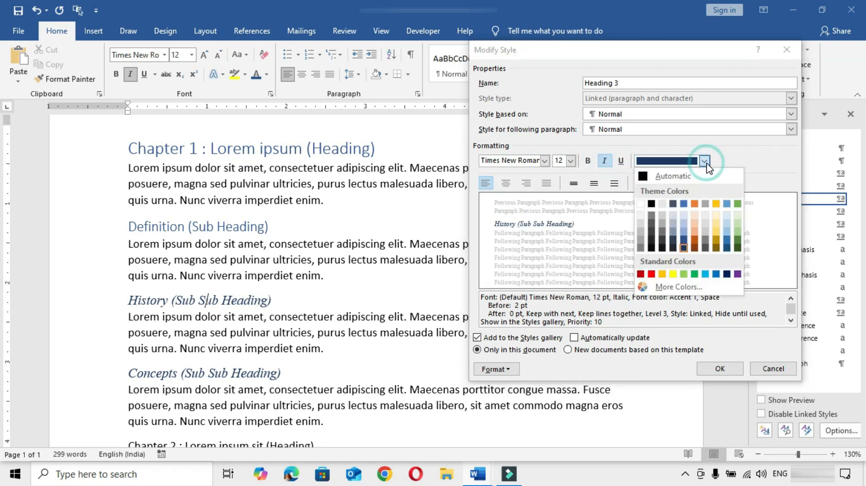
left_click(684, 204)
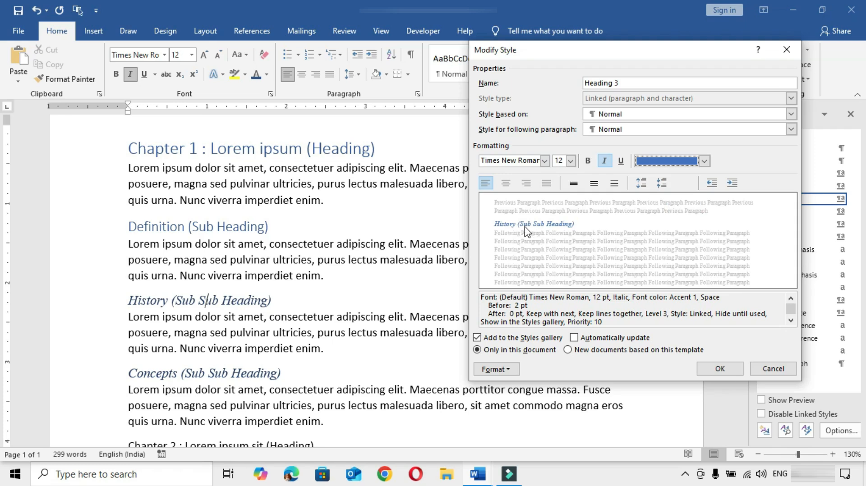
left_click(506, 182)
left_click(526, 183)
left_click(546, 183)
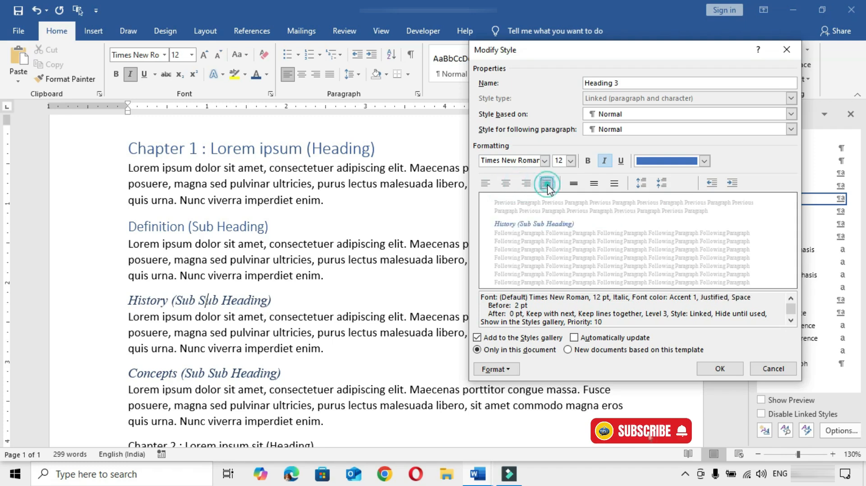
Step: Try 1.5 and double line spacing, reduced paragraph spacing and a changed indent on the Heading 3 style
left_click(593, 182)
left_click(613, 183)
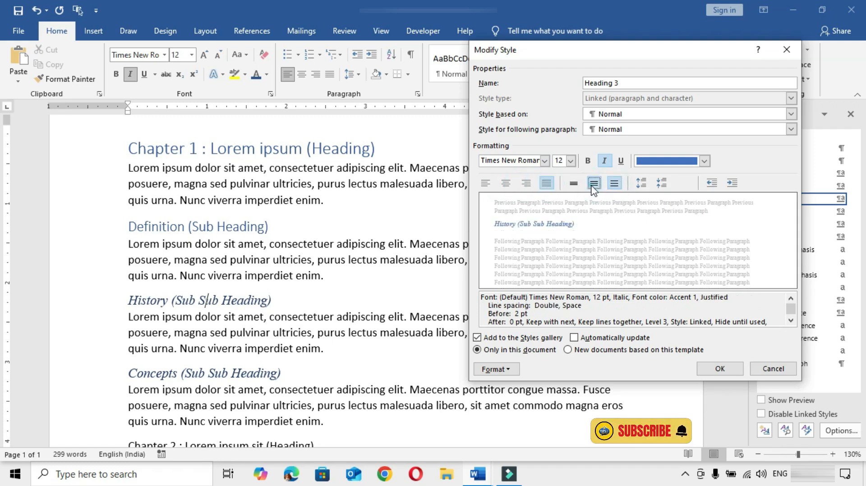
left_click(661, 184)
left_click(662, 184)
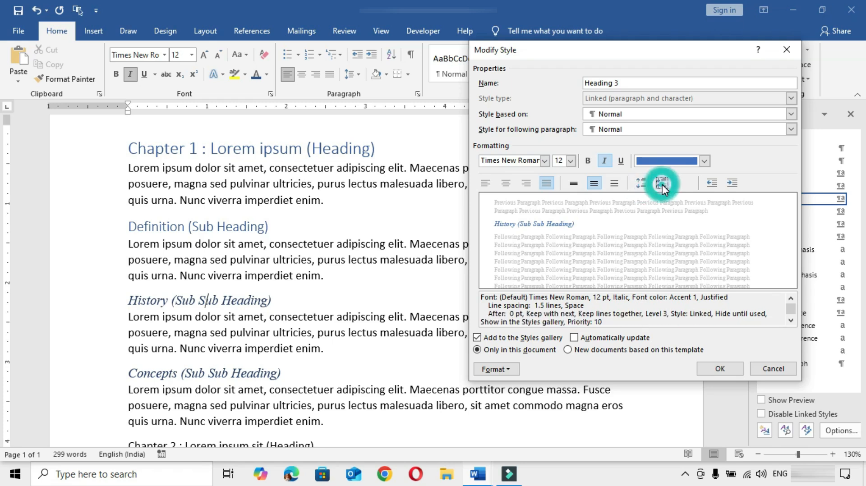
left_click(731, 183)
left_click(709, 184)
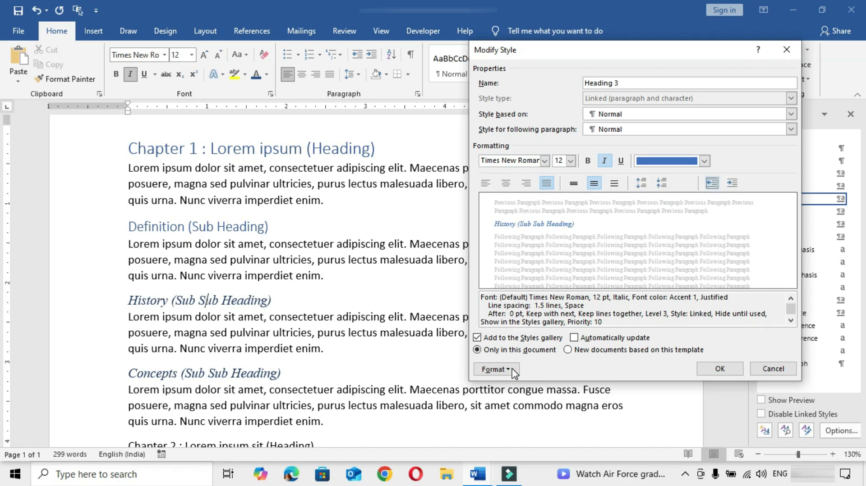
Step: Set the Heading 3 style's paragraph spacing to 6 pt before and after, with multiple line spacing at 1.1
left_click(496, 369)
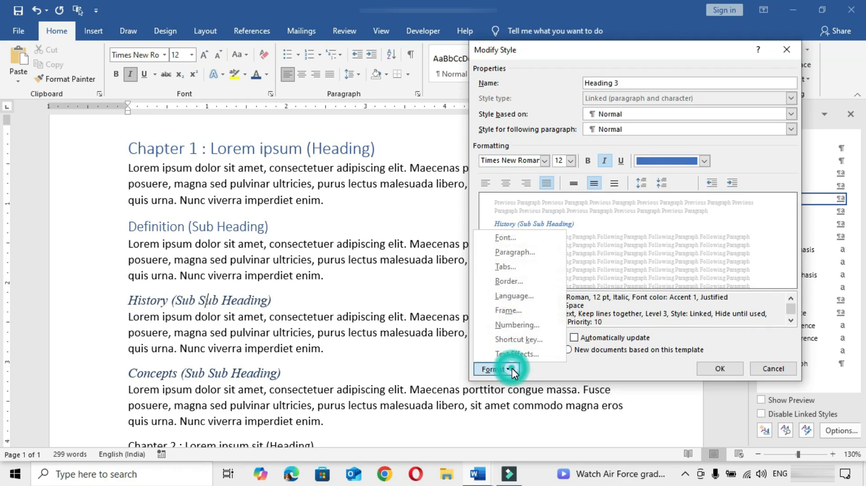
left_click(516, 252)
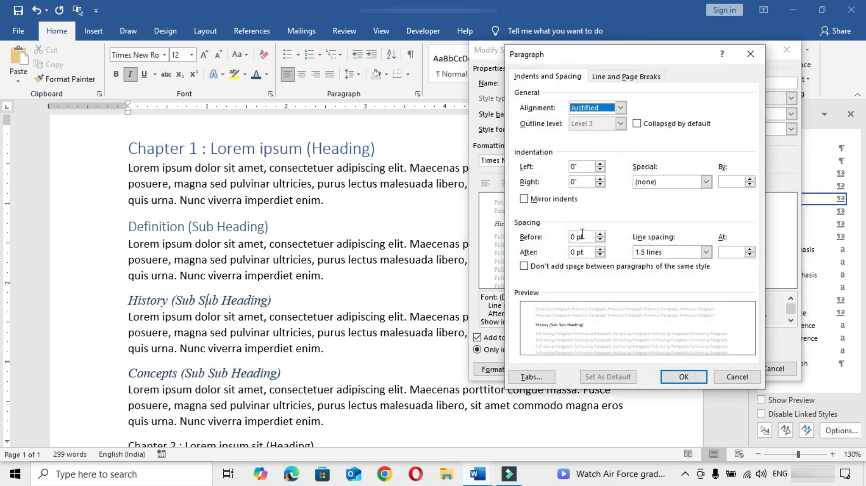
triple_click(582, 236)
type("6")
key("Tab")
type("6")
key("Tab")
key("Tab")
type("1.1")
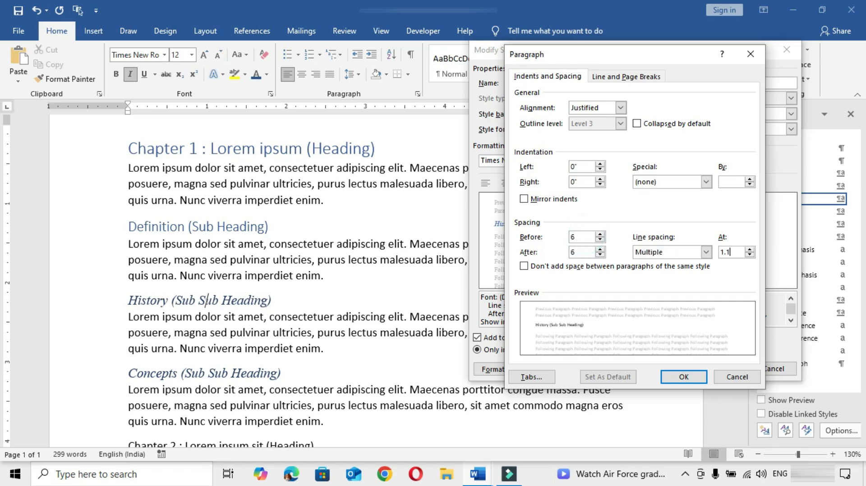
key("Tab")
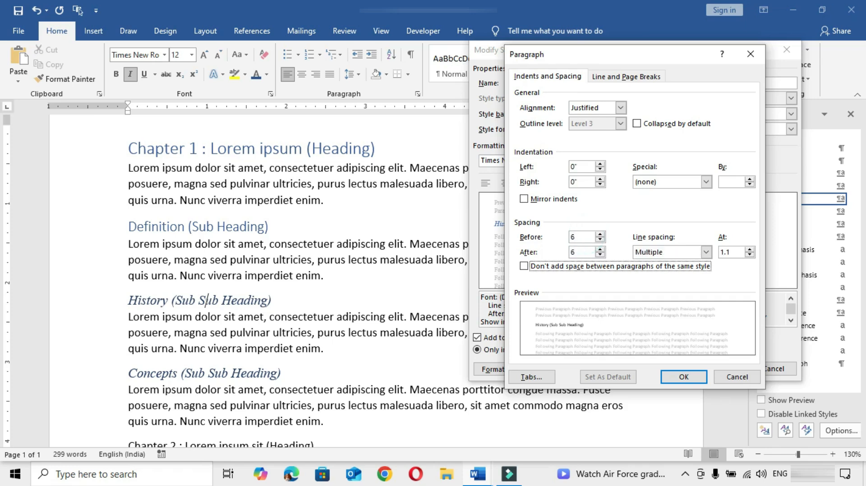
left_click(683, 377)
Step: Add a blue 1 pt bottom border to the Heading 3 style, enable automatic updating and apply the style changes
left_click(496, 369)
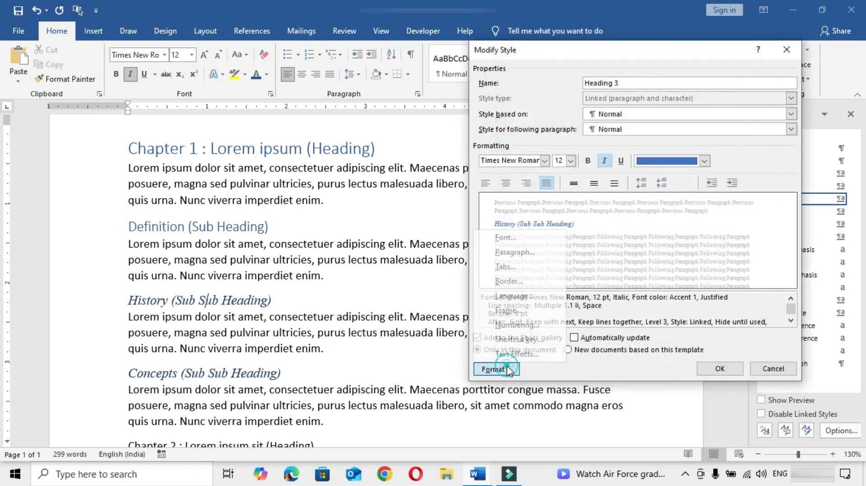
left_click(509, 281)
left_click(584, 250)
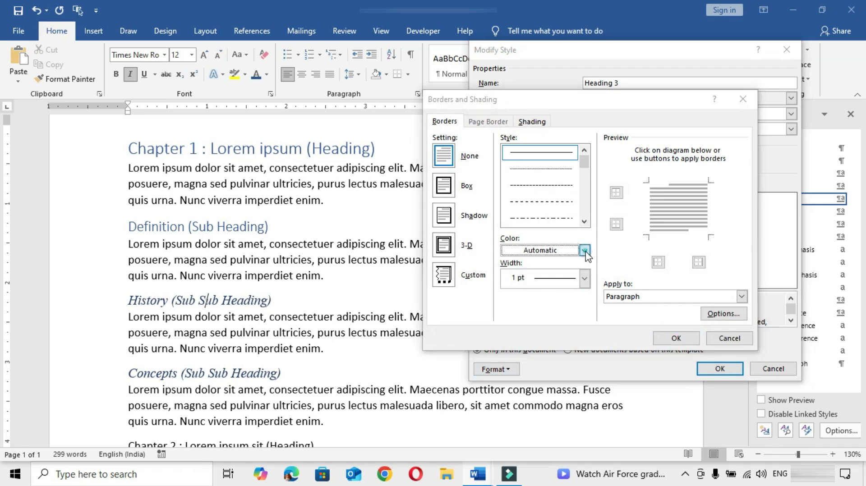
left_click(550, 293)
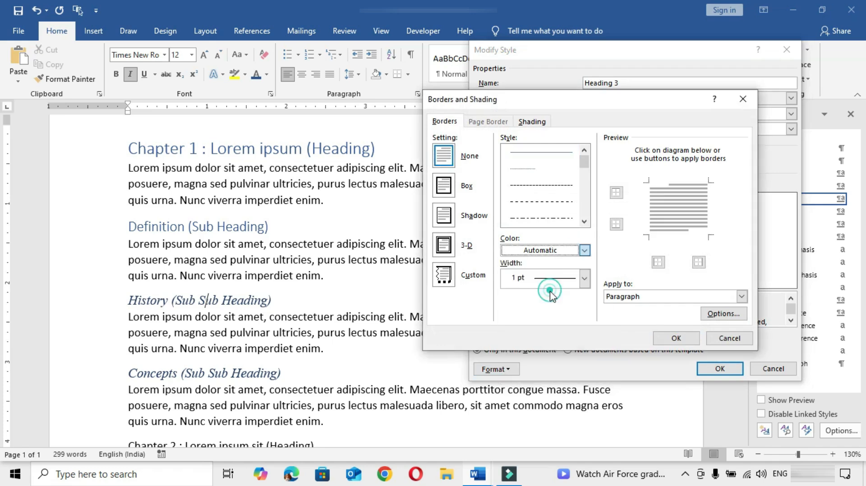
left_click(584, 278)
left_click(547, 345)
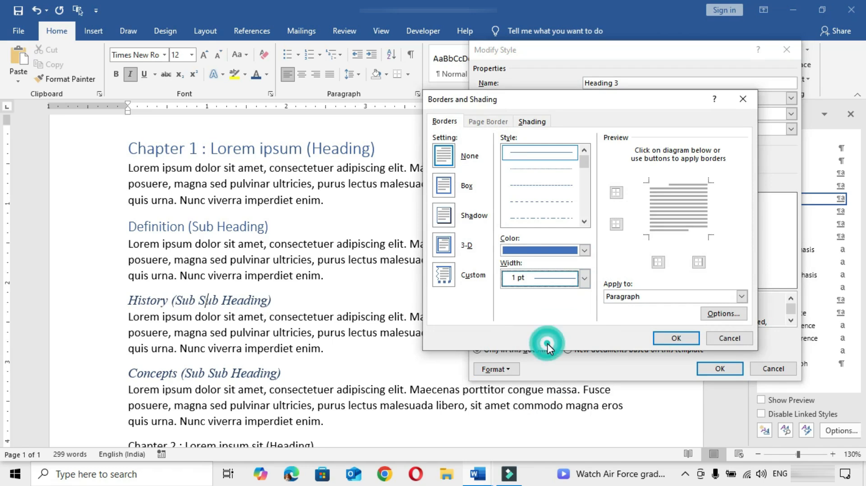
left_click(615, 226)
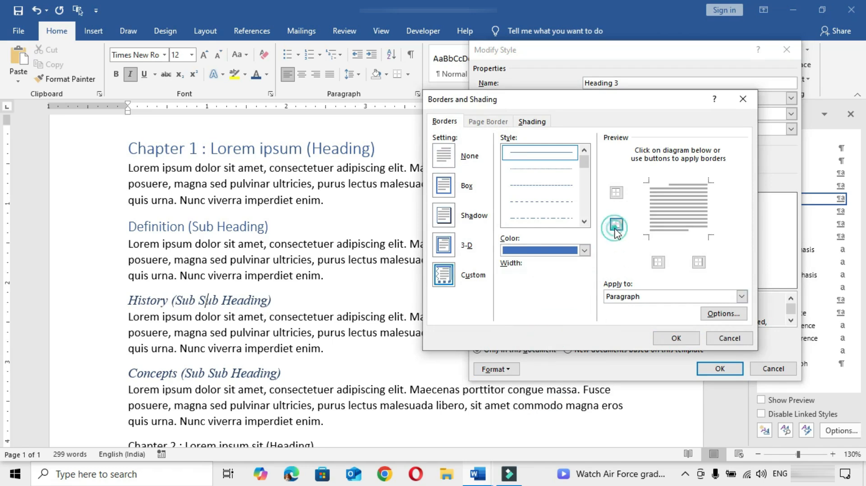
left_click(675, 338)
left_click(577, 337)
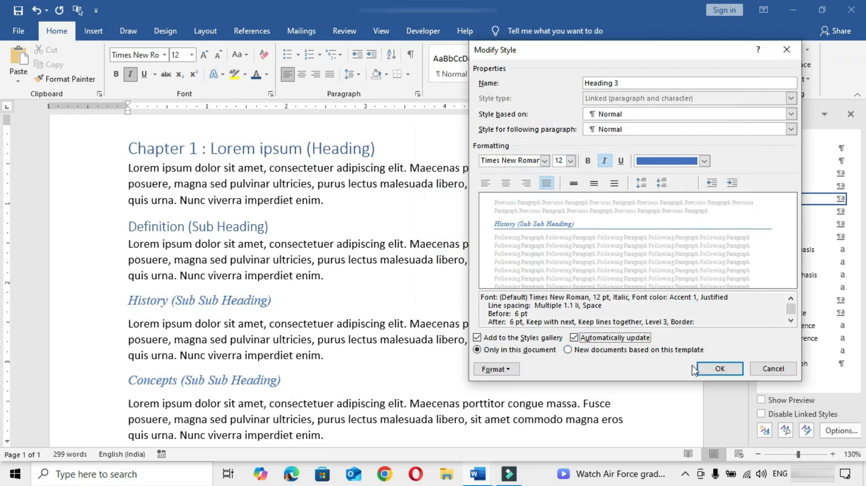
left_click(717, 370)
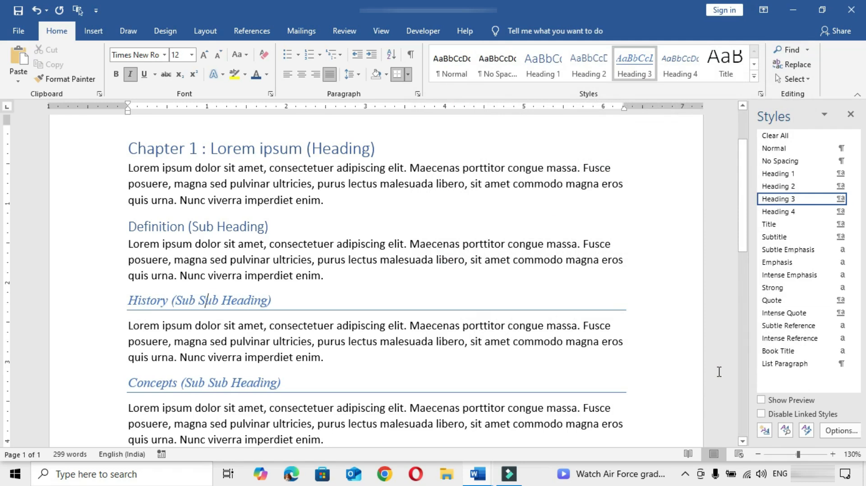
Step: Modify the Heading 1 style used by the Chapter 1 title, setting its font to Times New Roman at 14 pt
left_click(263, 151)
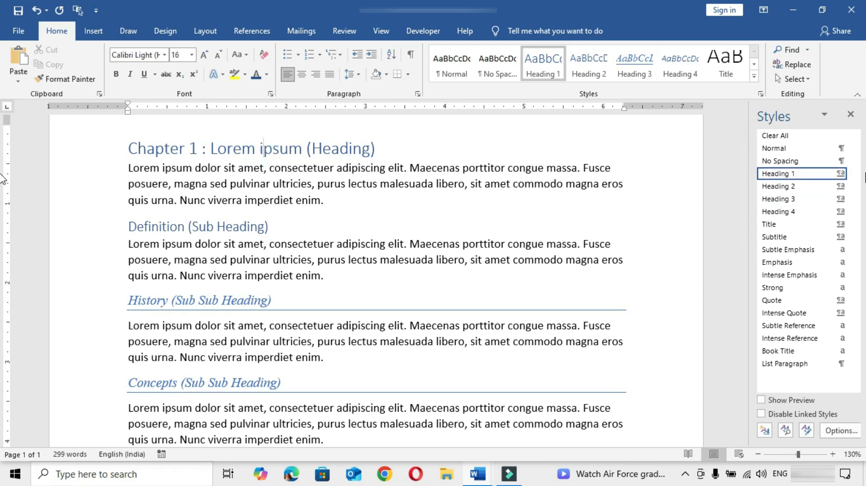
left_click(856, 176)
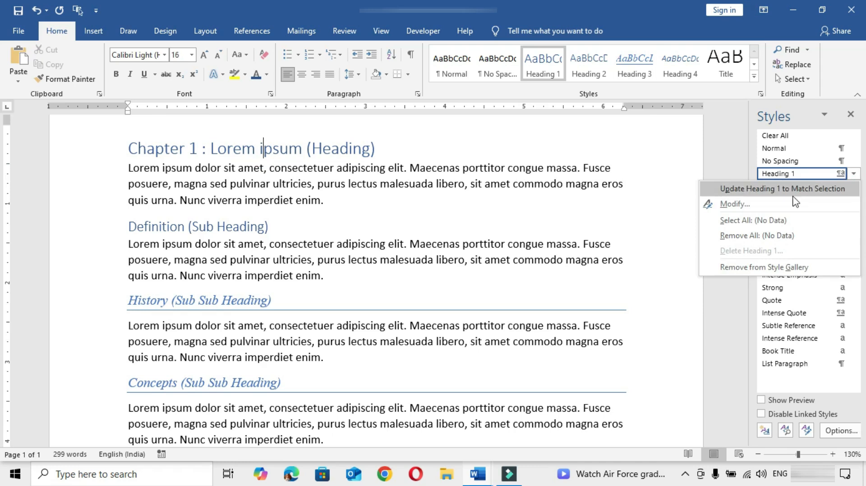
left_click(745, 208)
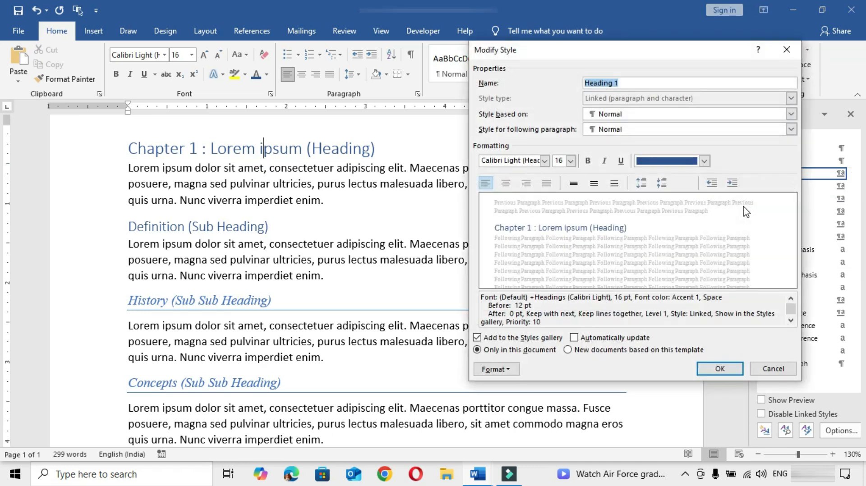
left_click(544, 161)
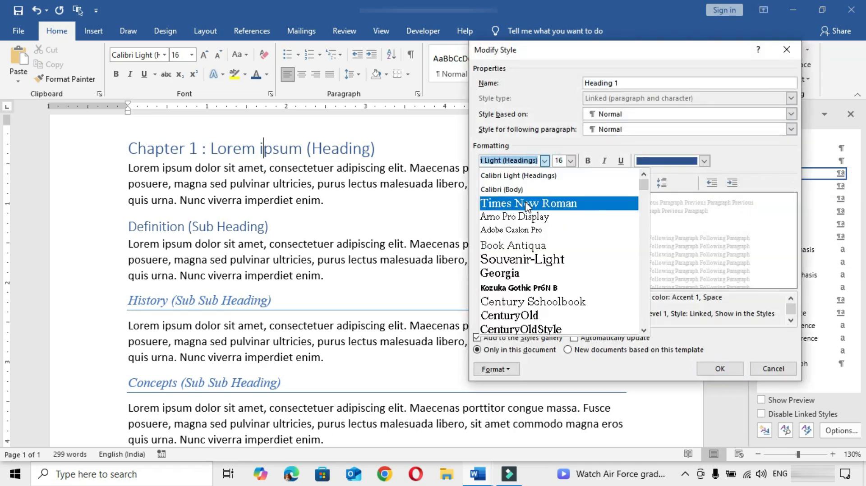
left_click(528, 204)
double_click(561, 162)
type("14")
key("Tab")
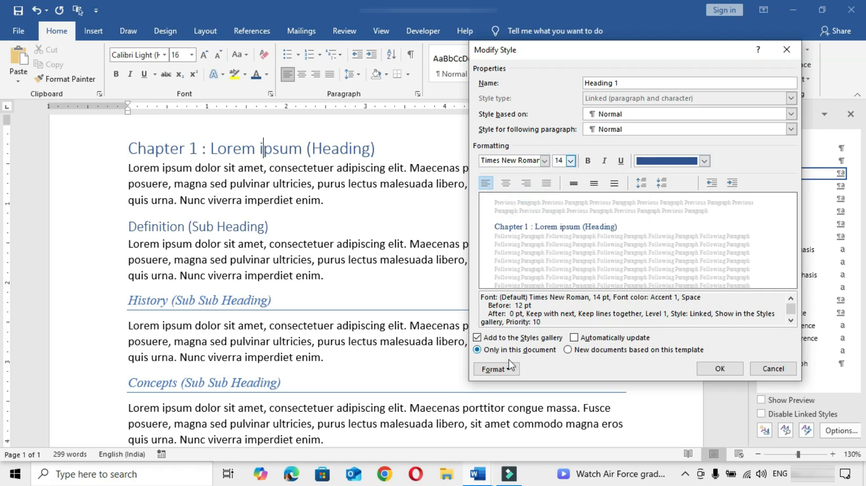
Step: Set the Heading 1 style's paragraph spacing to 6 pt before and after, with multiple line spacing at 1.1
left_click(495, 369)
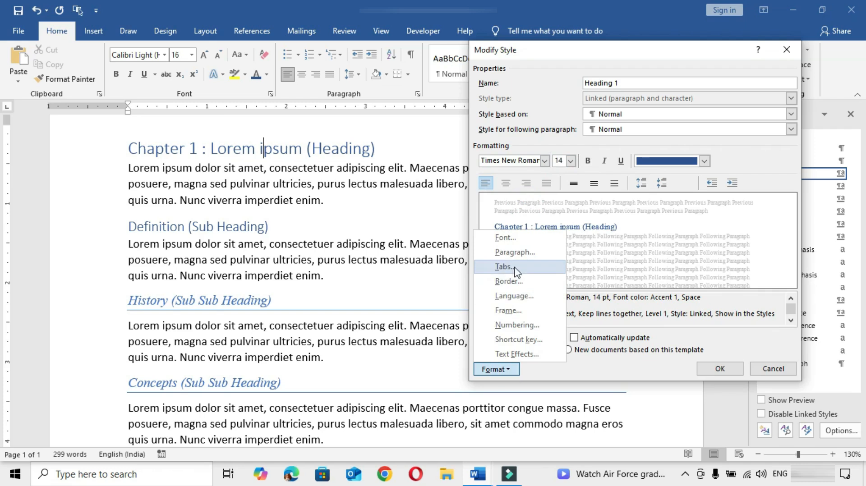
left_click(512, 252)
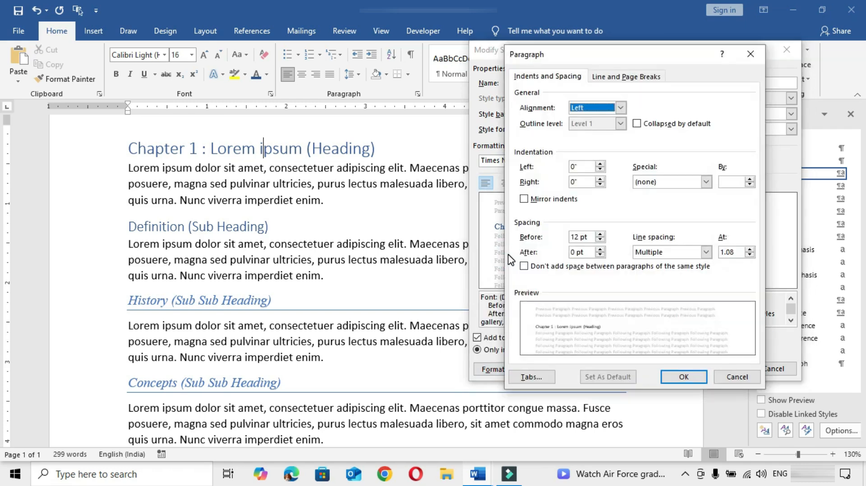
double_click(592, 237)
type("6")
key("Tab")
key("Tab")
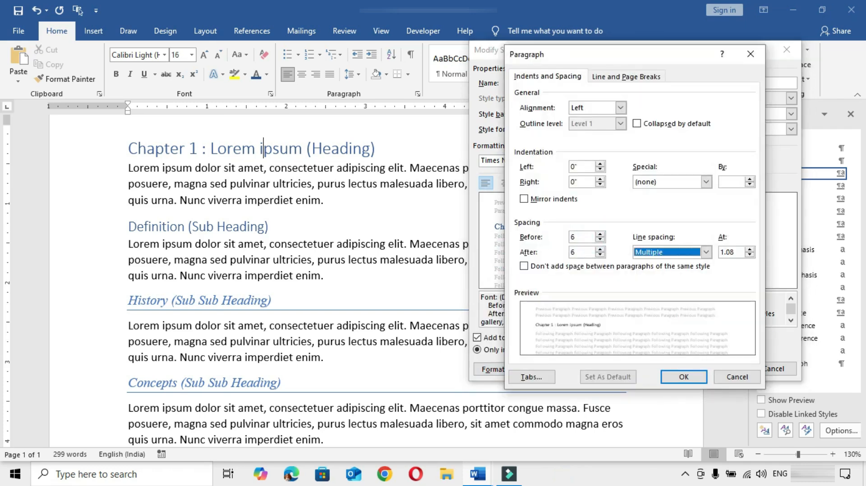
key("Tab")
type("1.1")
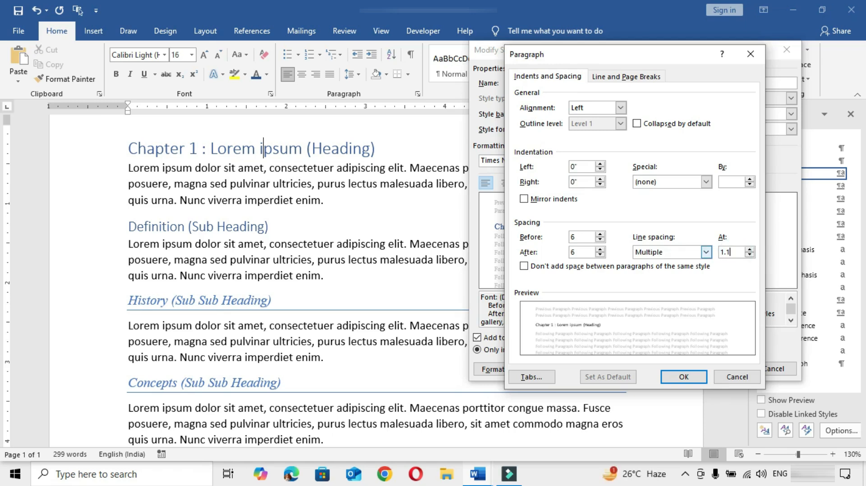
left_click(679, 380)
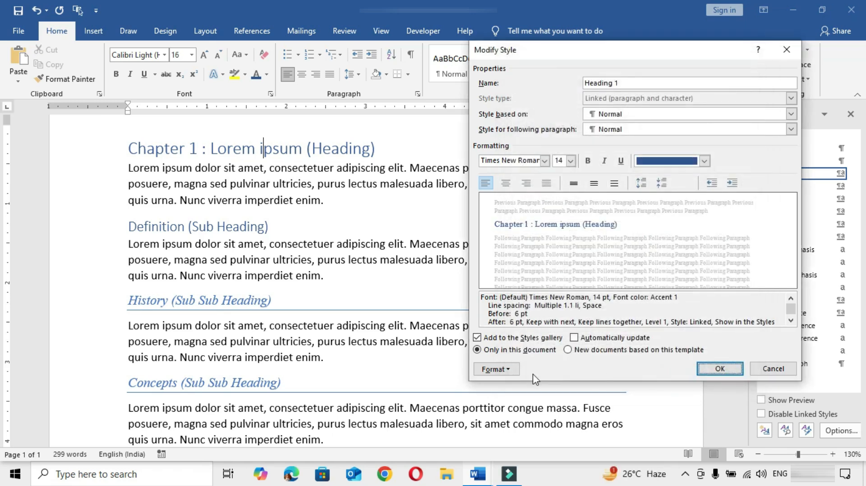
Step: Give the Heading 1 style a blue box border with a solid line 1 ½ pt wide
left_click(511, 368)
left_click(515, 284)
left_click(446, 189)
left_click(584, 251)
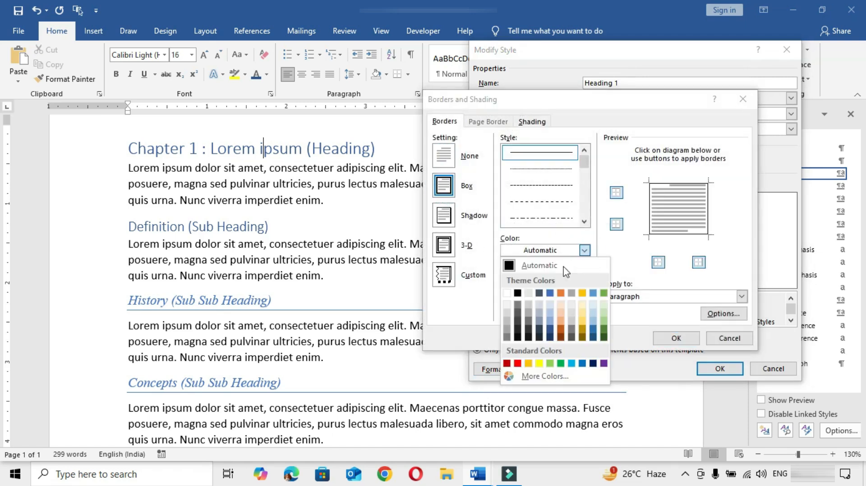
left_click(550, 293)
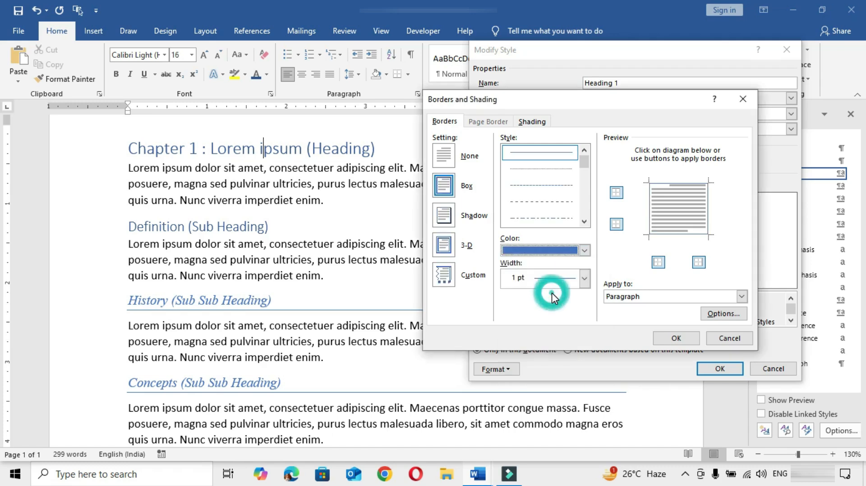
left_click(584, 279)
left_click(543, 361)
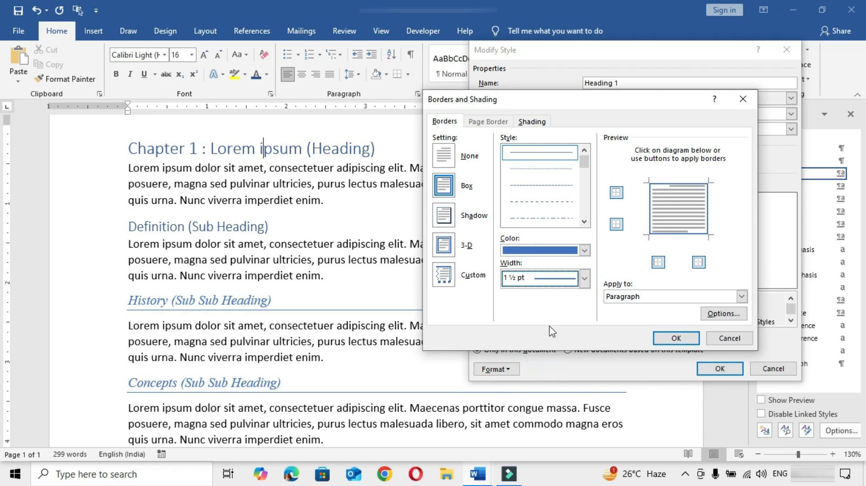
Step: Fill the Heading 1 style's paragraph shading with the same blue as its border and accept the border and shading settings
left_click(533, 122)
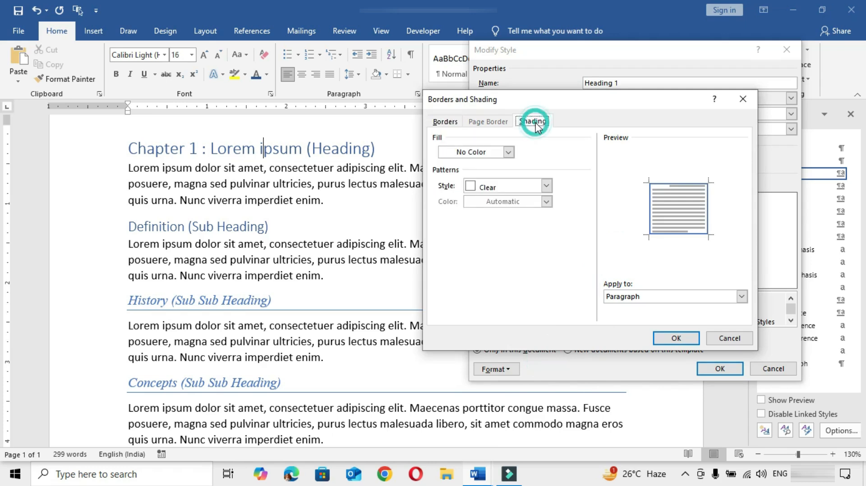
left_click(508, 152)
left_click(487, 179)
left_click(444, 121)
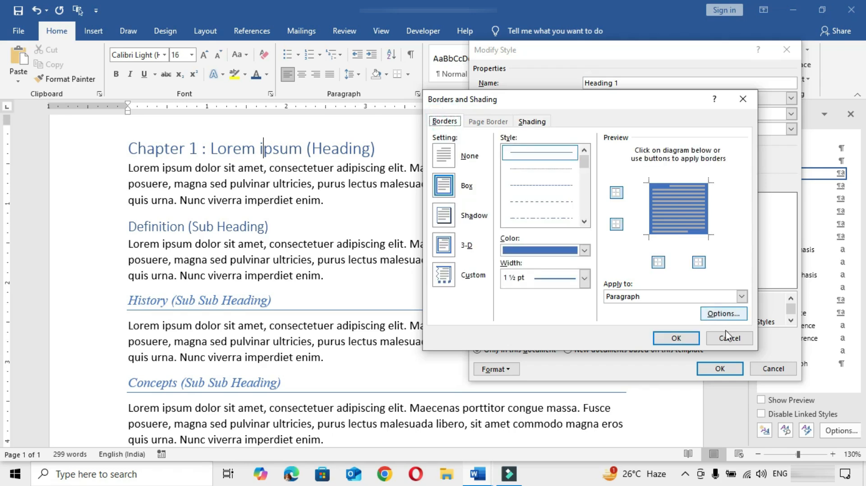
left_click(666, 339)
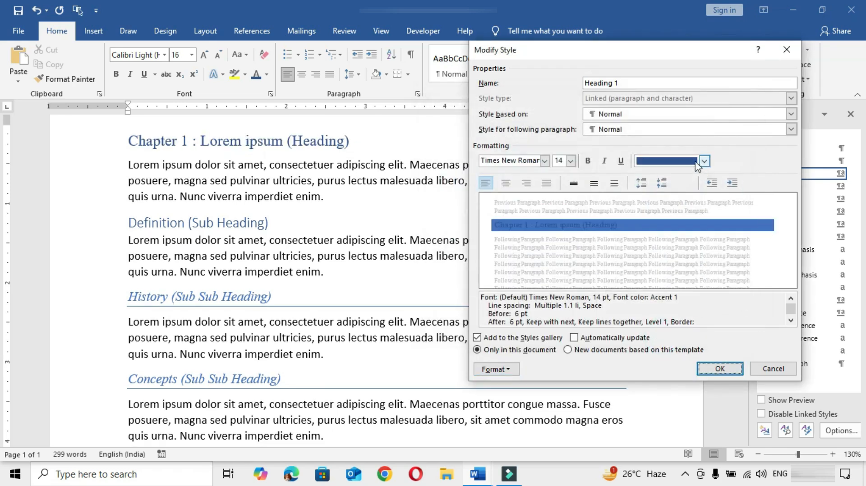
Step: Set the Heading 1 style's font color to white, enable automatic updating and apply the style changes
left_click(697, 163)
left_click(640, 203)
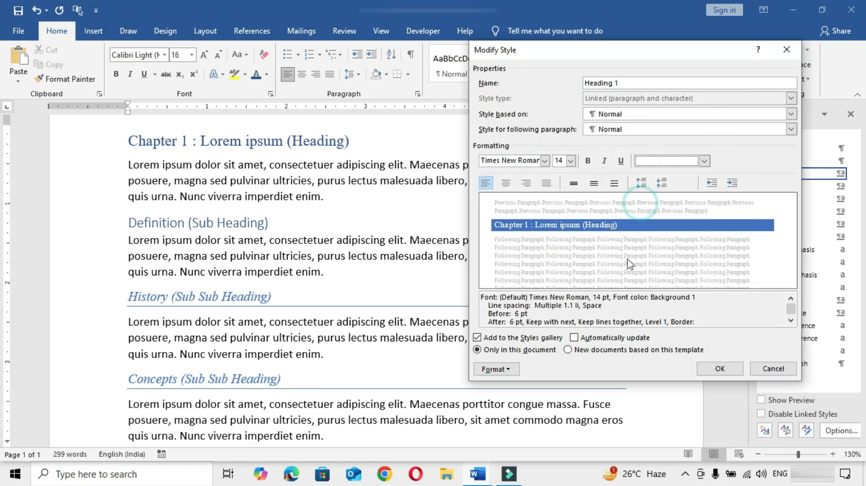
left_click(603, 340)
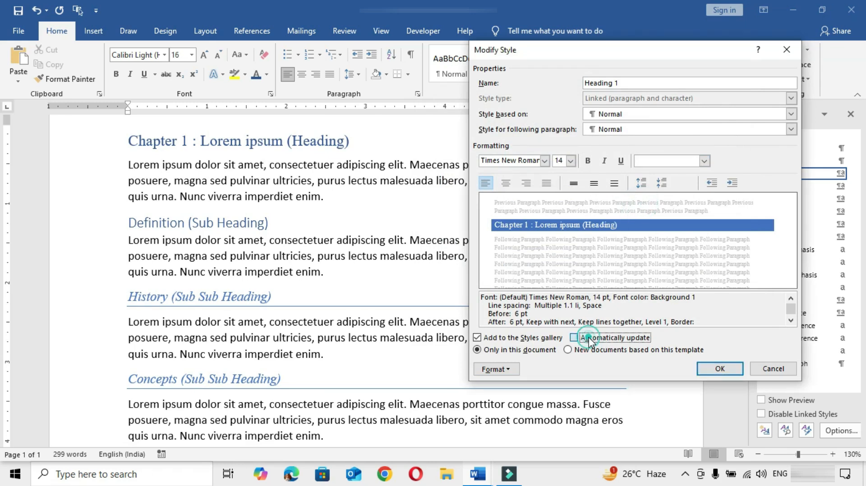
left_click(717, 368)
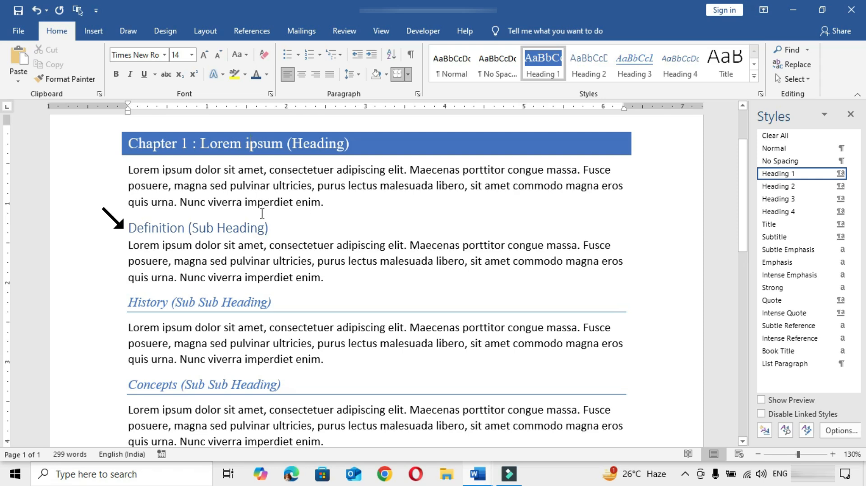
Step: Modify the Heading 2 style used by the Definition subheading, setting its font to Times New Roman at 12 pt
left_click(247, 227)
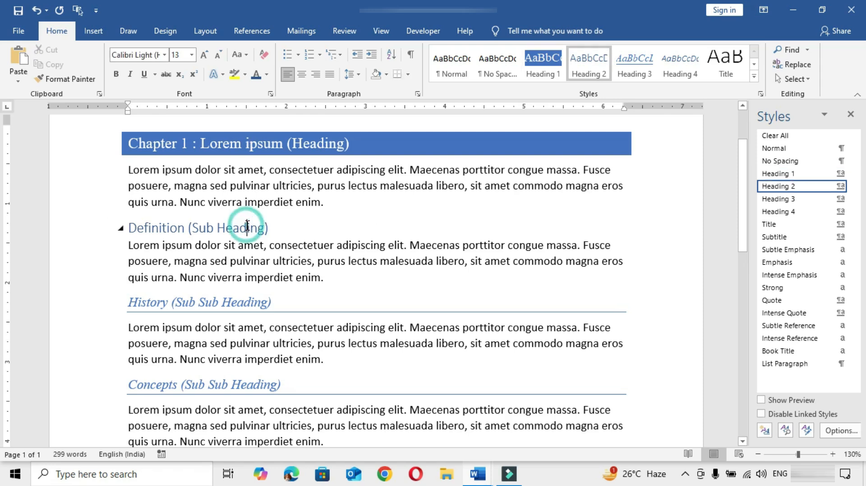
left_click(853, 187)
left_click(759, 217)
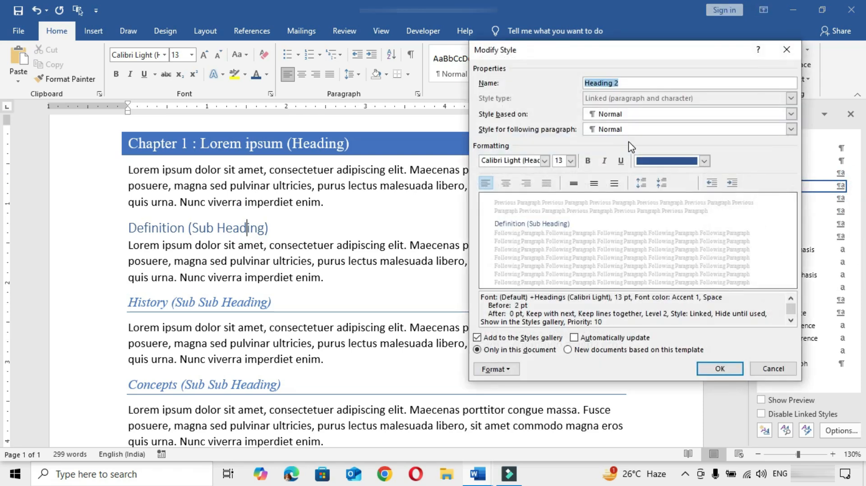
left_click(545, 161)
left_click(510, 201)
left_click(571, 161)
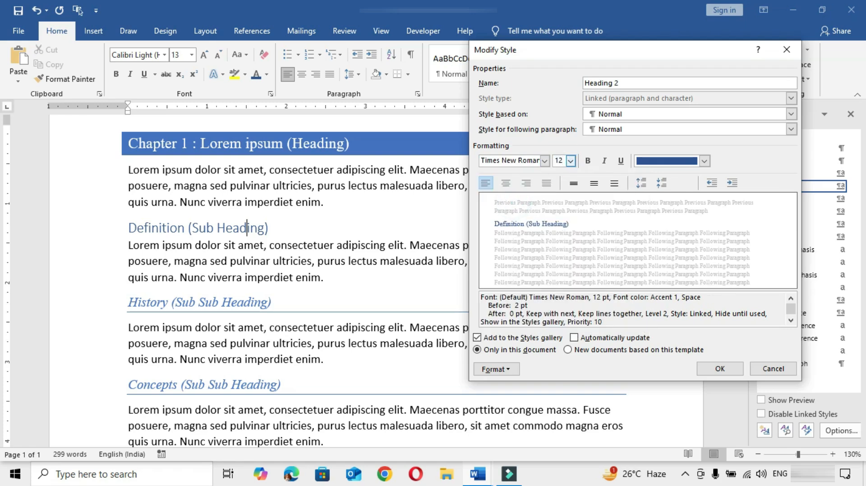
Step: Set the Heading 2 style's paragraph spacing to 6 pt before and after, with multiple line spacing at 1.1
left_click(498, 372)
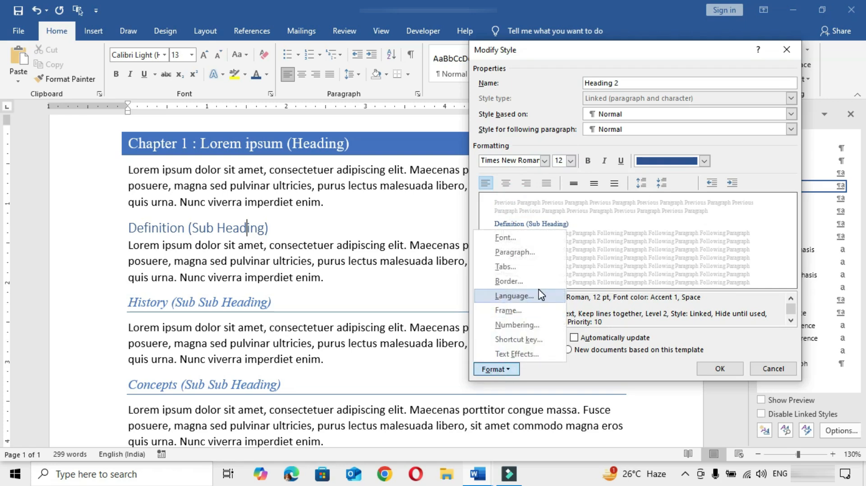
left_click(528, 256)
left_click_drag(592, 237, 569, 237)
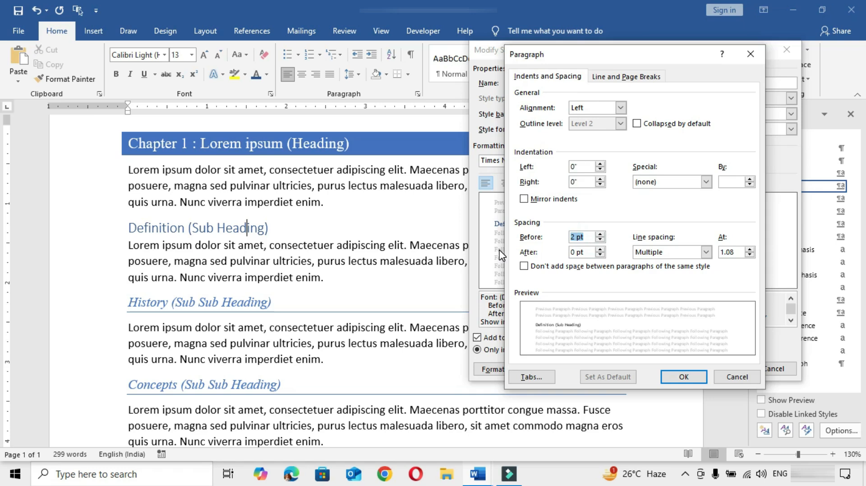
type("6")
key("Tab")
type("6")
key("Tab")
key("Tab")
type("1.1")
key("Tab")
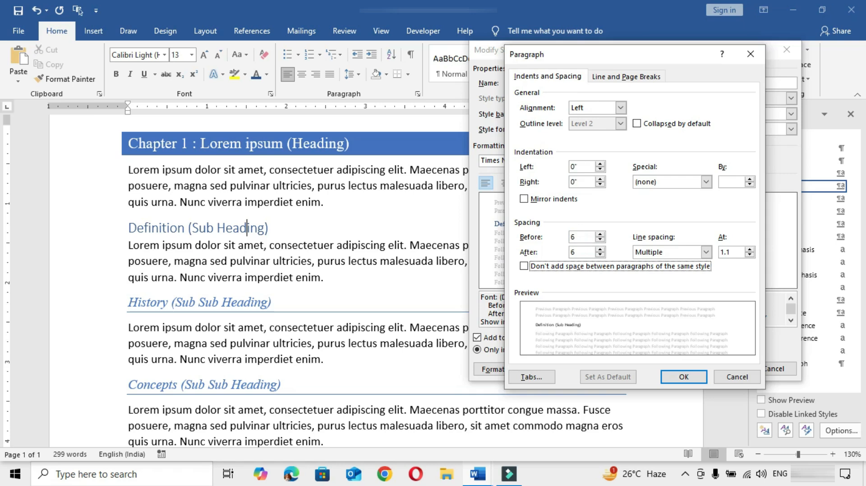
left_click(676, 379)
Step: Give the Heading 2 style a box border in a very light blue
left_click(511, 370)
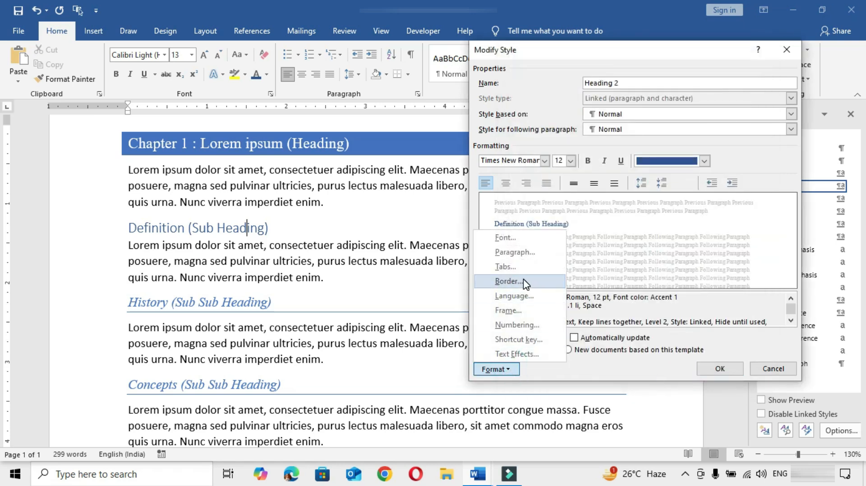
left_click(525, 282)
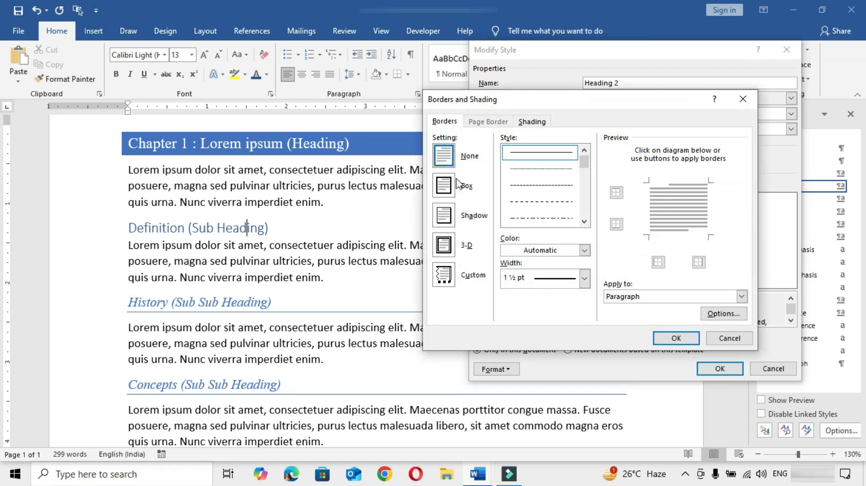
left_click(444, 185)
left_click(585, 251)
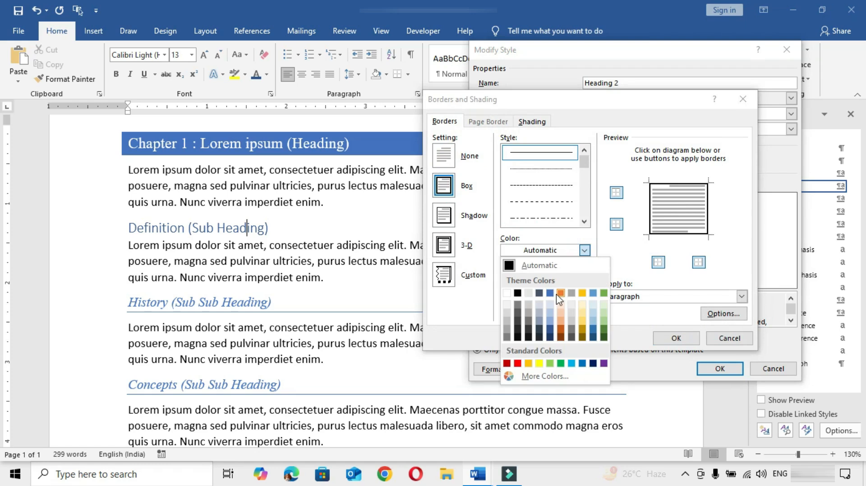
left_click(549, 313)
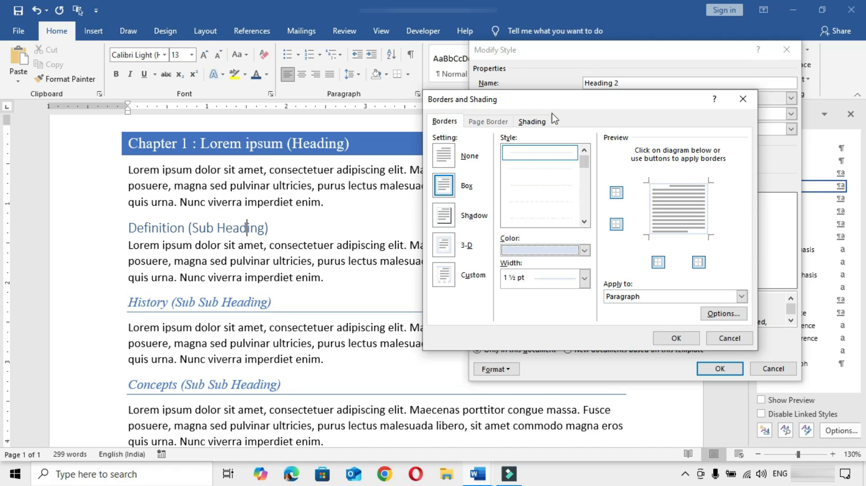
Step: Fill the Heading 2 style's paragraph shading with the matching very light blue and accept the border and shading settings
left_click(533, 121)
left_click(510, 155)
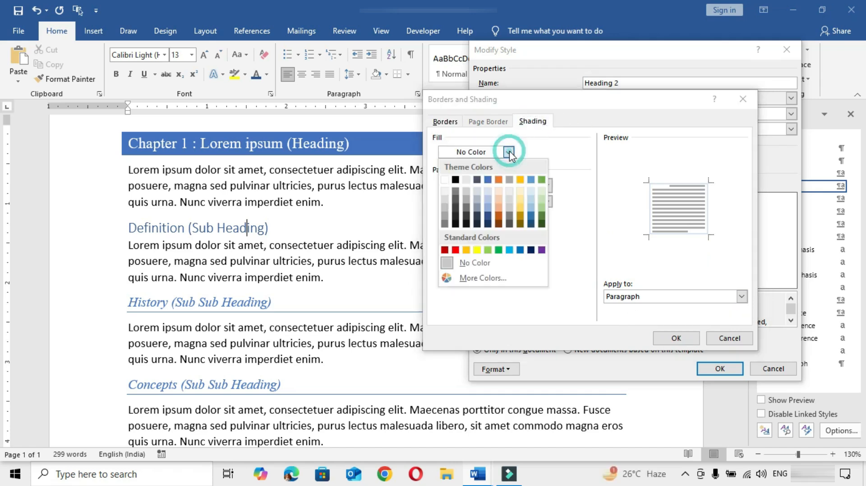
left_click(488, 194)
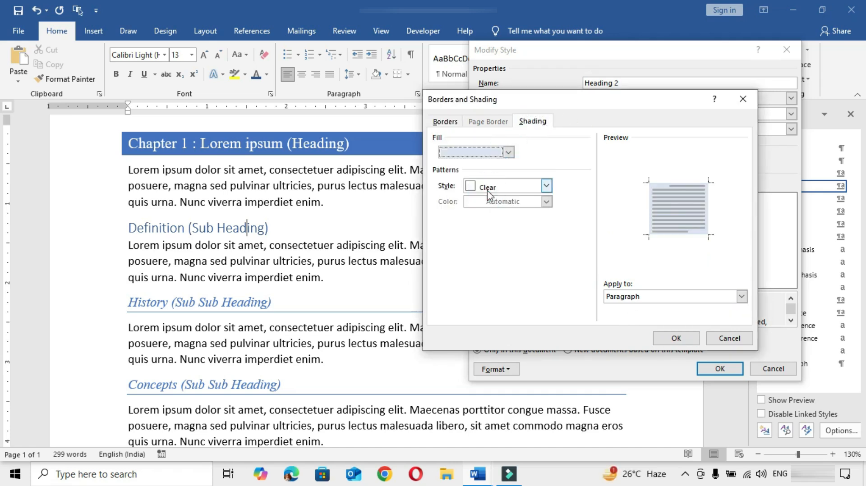
left_click(444, 121)
left_click(676, 339)
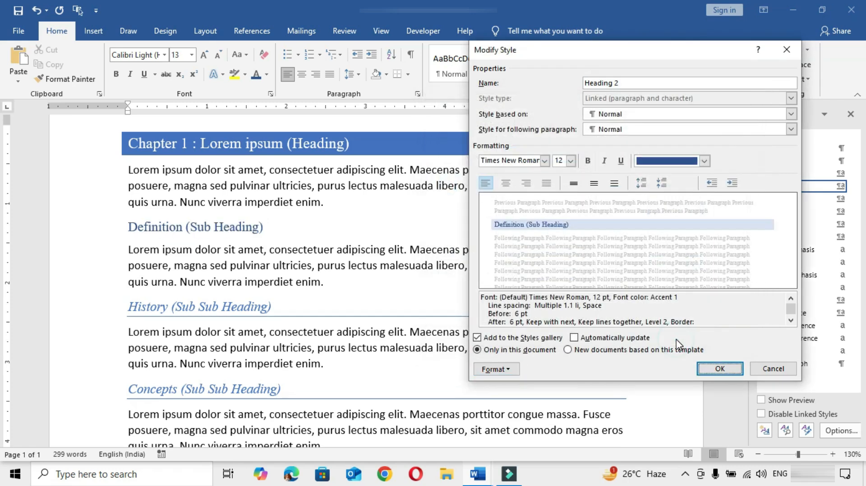
Step: Set the Heading 2 style's font color to the theme's blue accent, enable automatic updating and apply the style changes
left_click(704, 161)
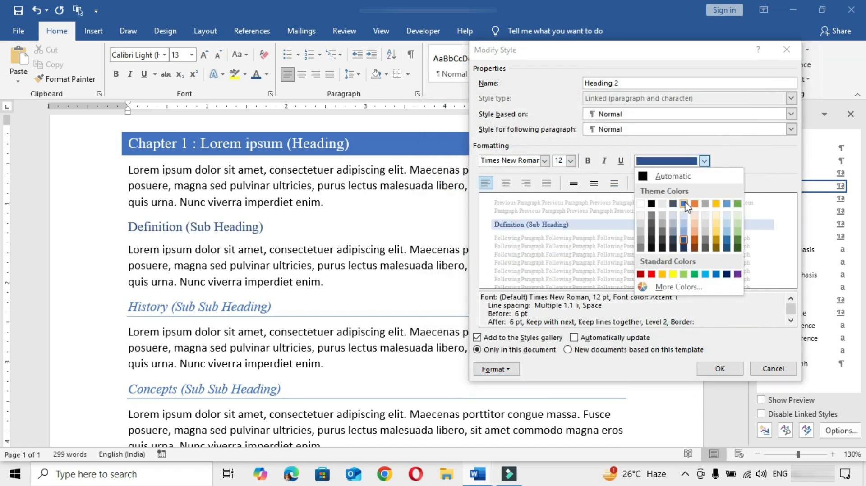
left_click(688, 207)
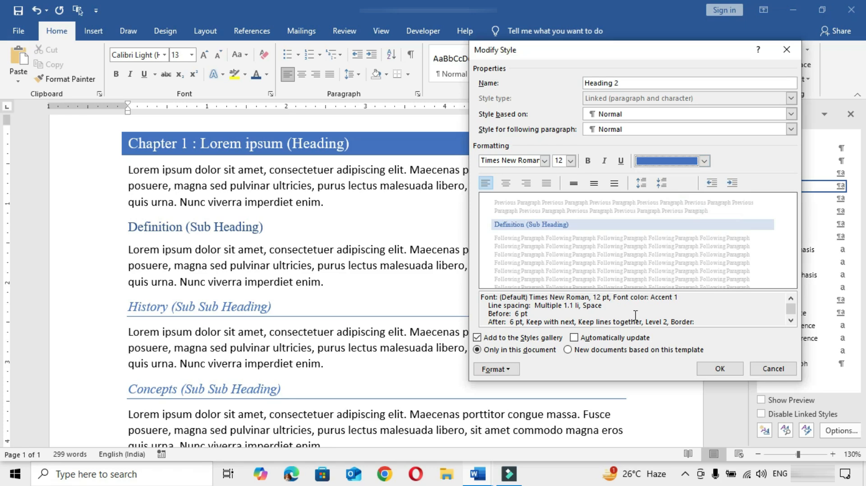
left_click(580, 338)
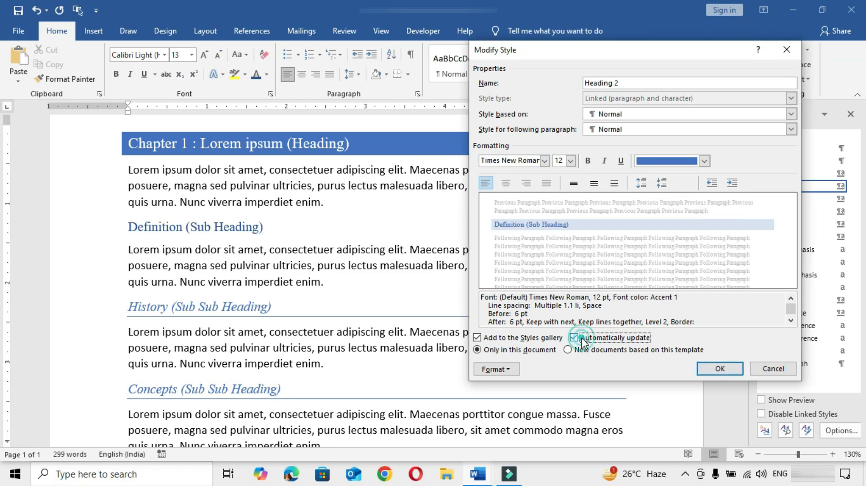
left_click(717, 369)
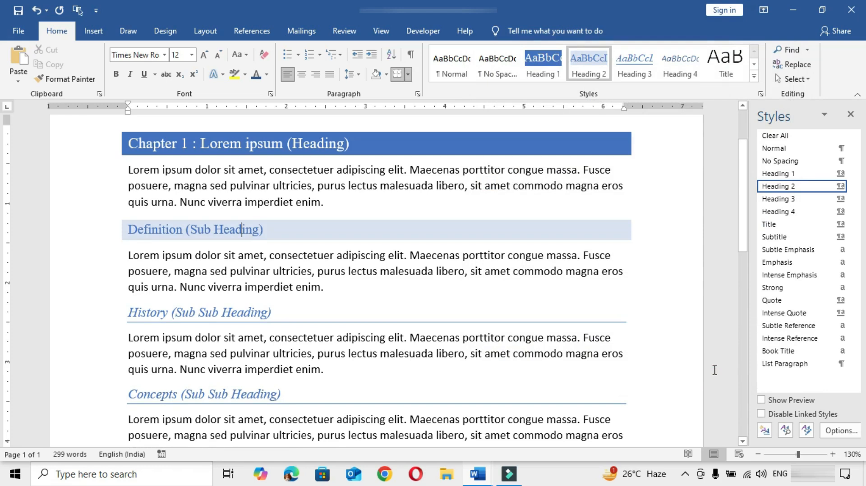
Step: Modify the Normal style used by the body paragraphs to Times New Roman with justified alignment and apply the changes
left_click(395, 182)
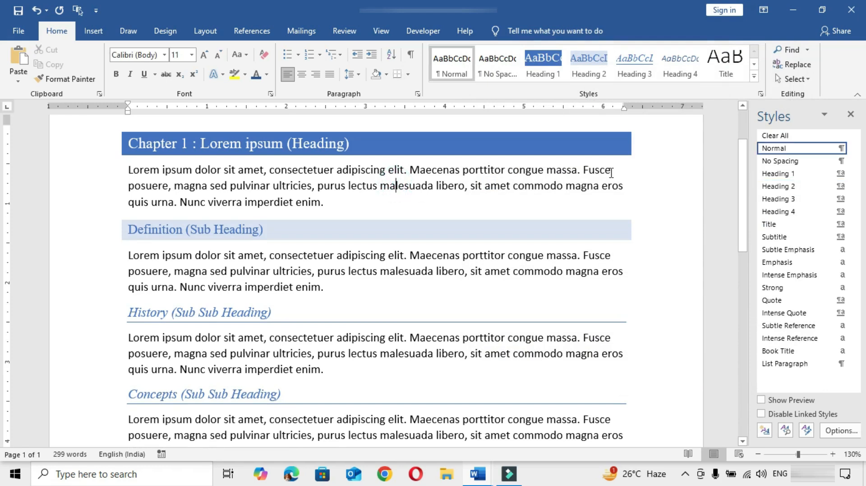
mouse_move(856, 154)
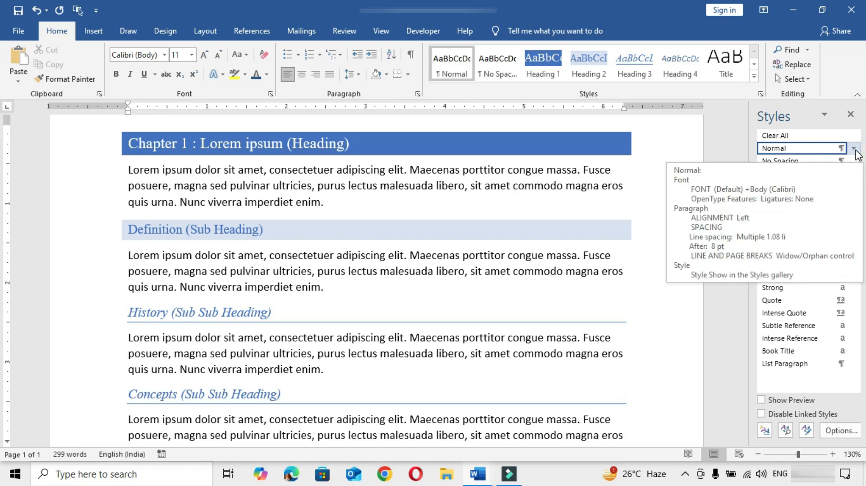
left_click(854, 150)
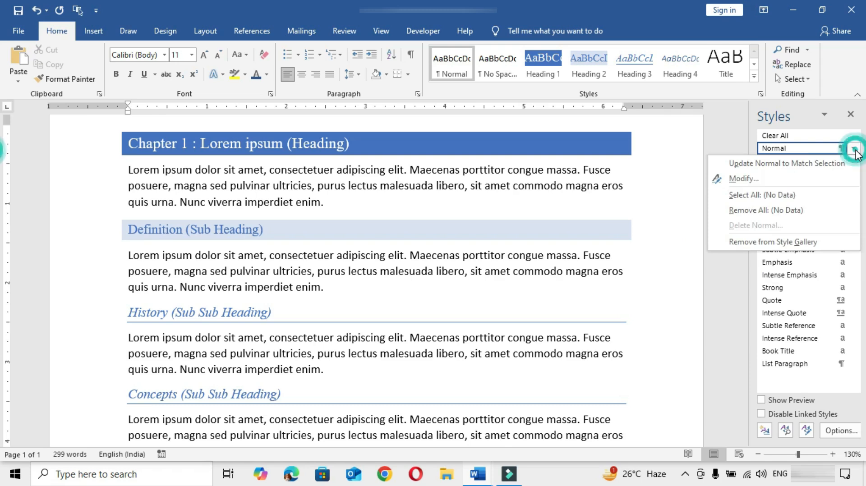
left_click(769, 185)
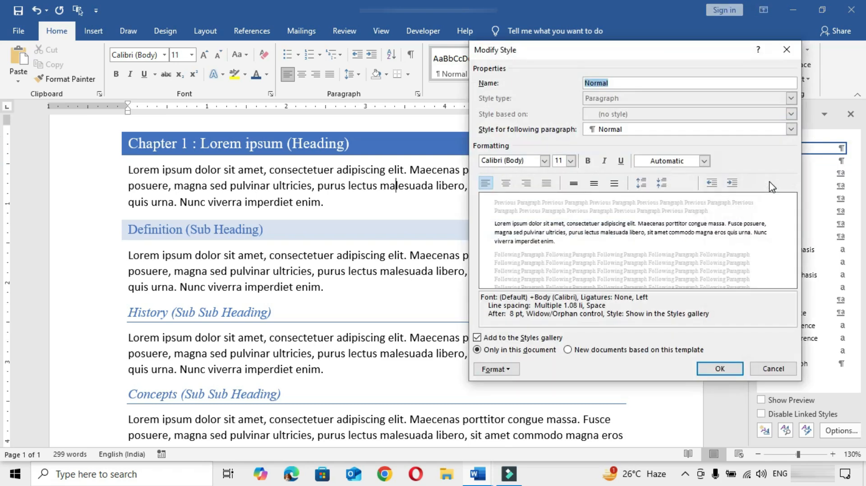
left_click(544, 161)
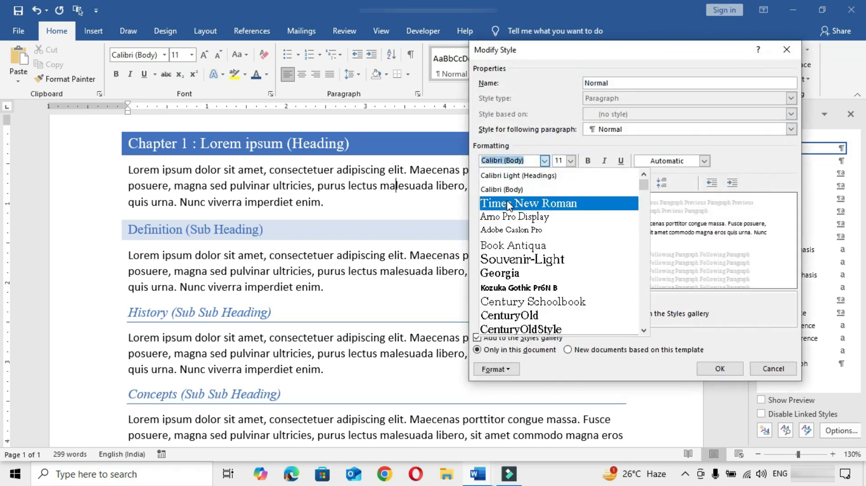
left_click(554, 201)
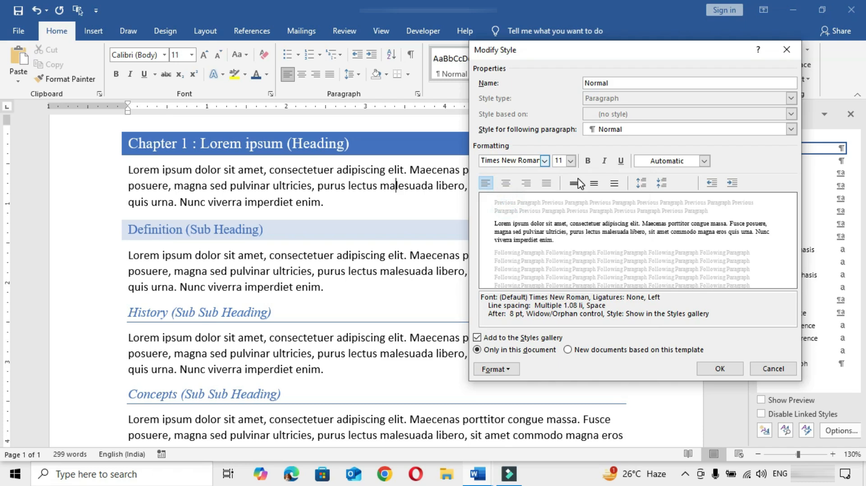
left_click(547, 182)
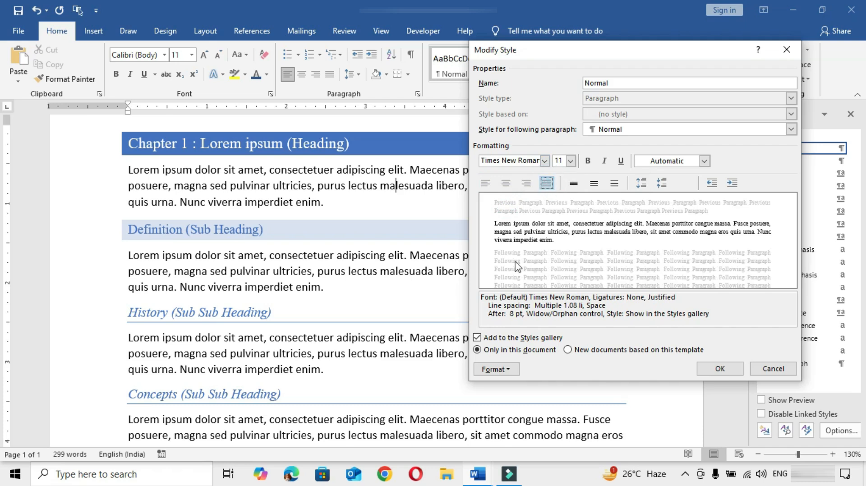
left_click(719, 372)
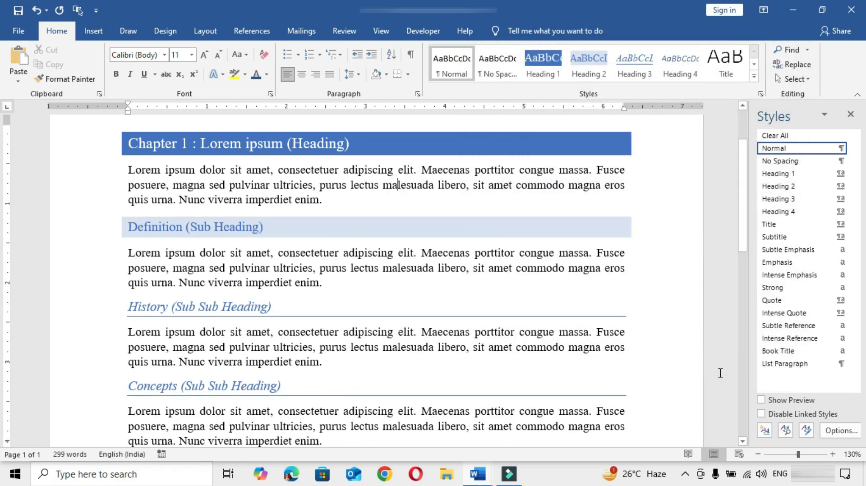
scroll(437, 343, "down", 4)
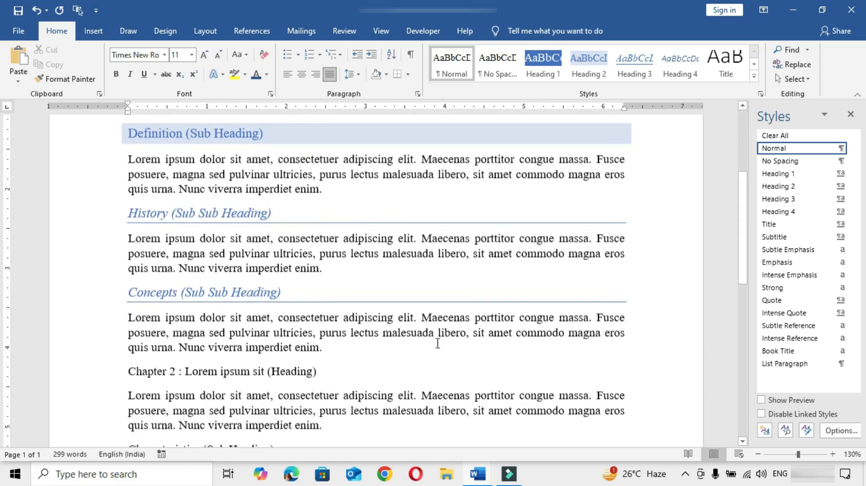
Step: Apply the Heading 1 style to the Chapter 2 heading and the Heading 2 style to the Characteristics sub heading
left_click(275, 299)
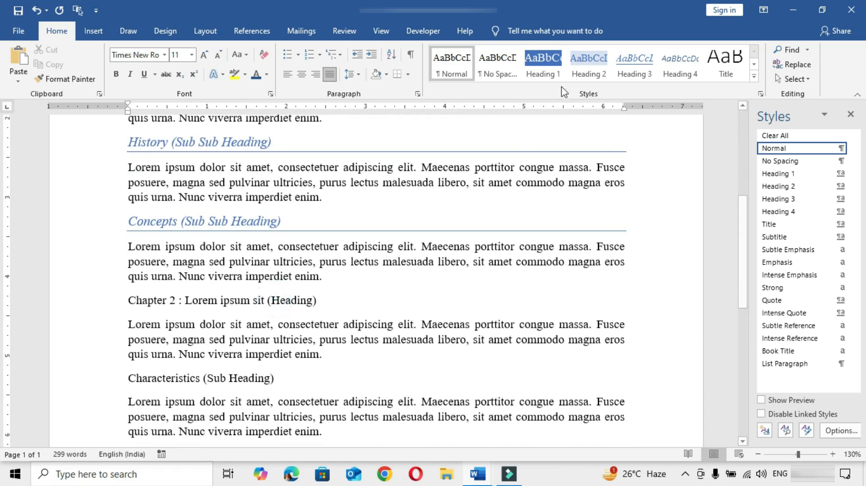
left_click(542, 68)
scroll(395, 270, "down", 3)
left_click(253, 278)
left_click(588, 68)
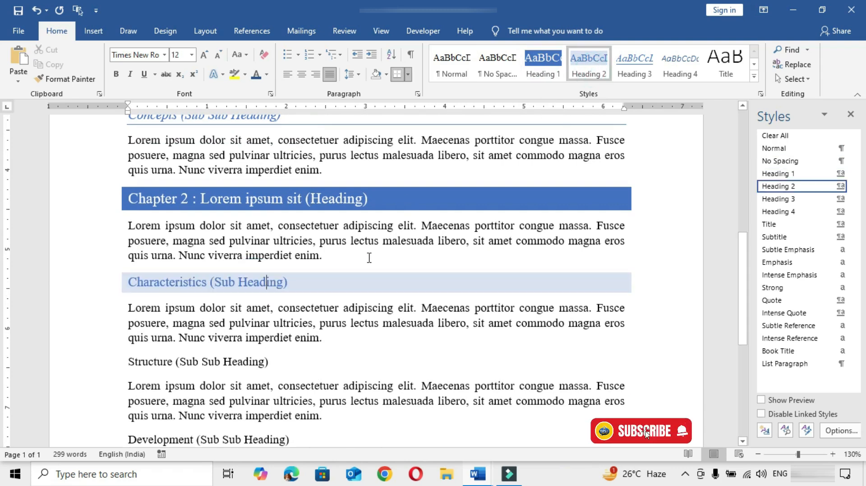
Step: Apply the Heading 3 style to the Structure and Development sub sub headings under Chapter 2
scroll(367, 255, "down", 2)
left_click(239, 285)
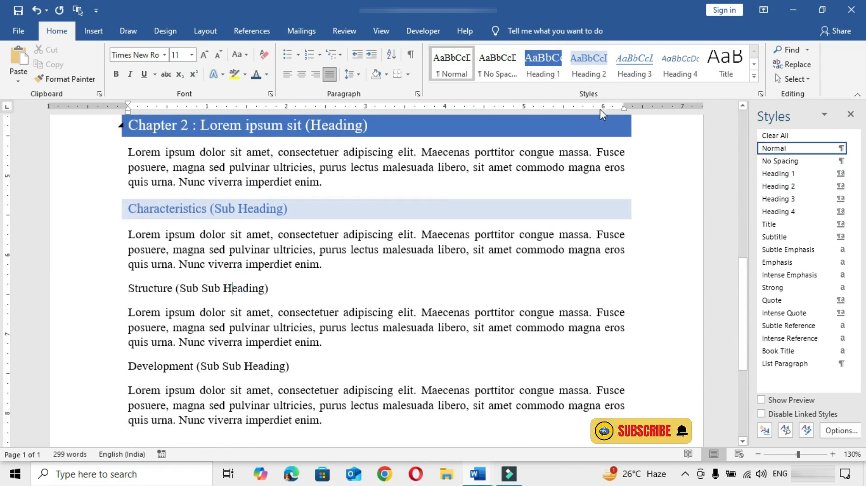
left_click(634, 67)
scroll(356, 257, "down", 4)
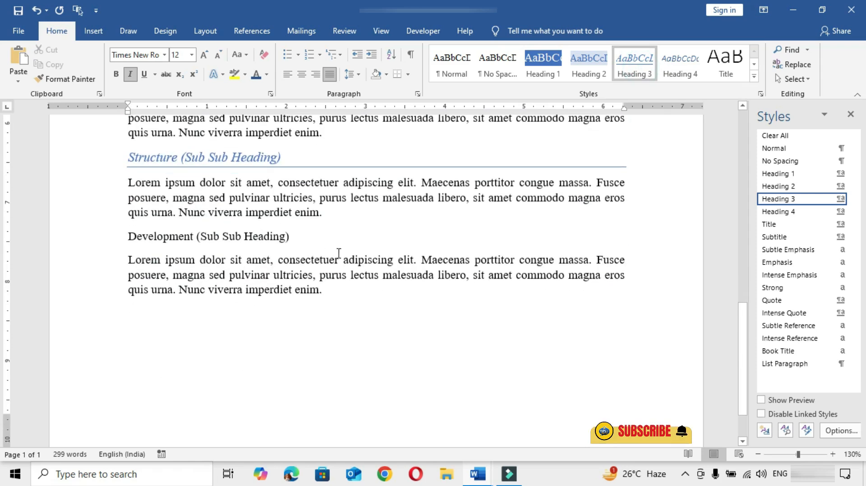
left_click(273, 236)
left_click(630, 75)
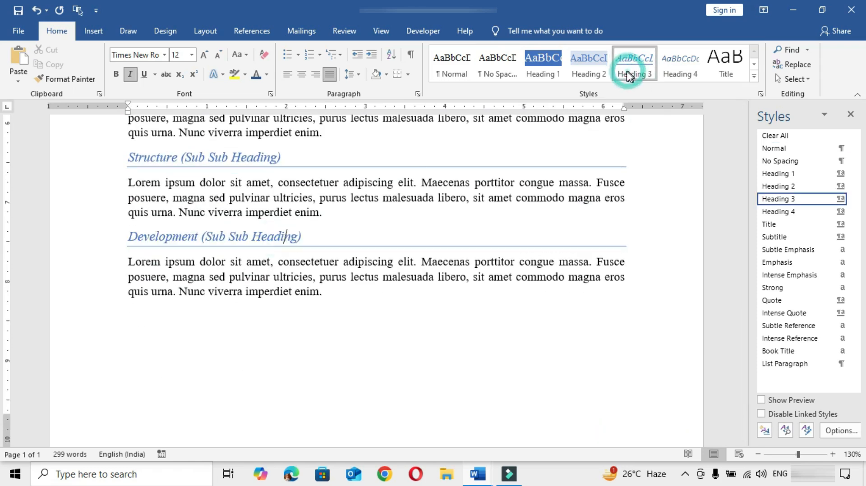
left_click(323, 213)
scroll(322, 213, "up", 12)
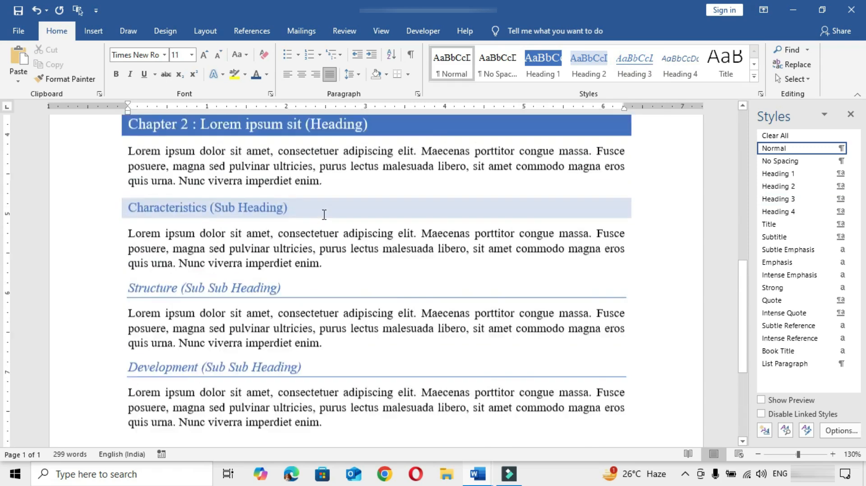
scroll(323, 215, "up", 3)
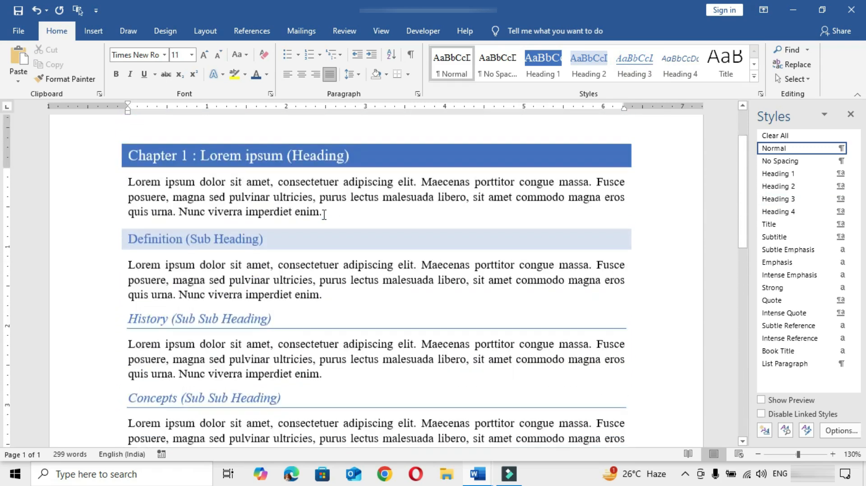
Step: Copy the entire contents of the styled document into a new blank document
scroll(370, 225, "down", 2)
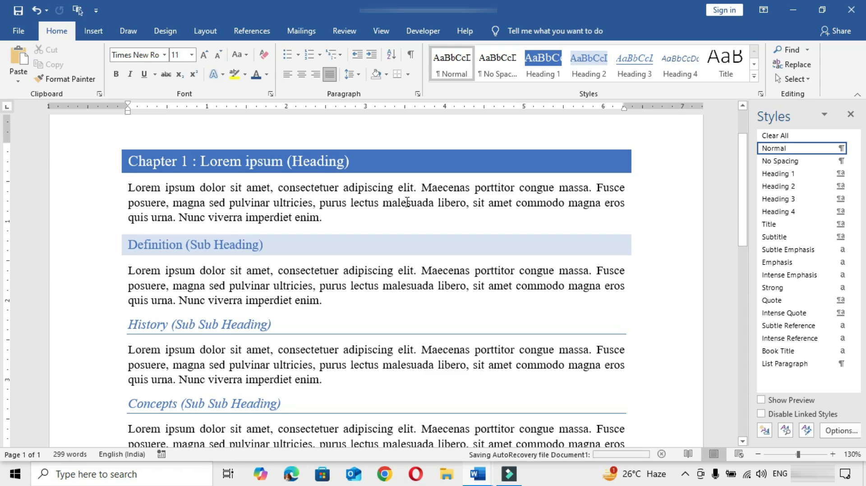
scroll(407, 202, "down", 1)
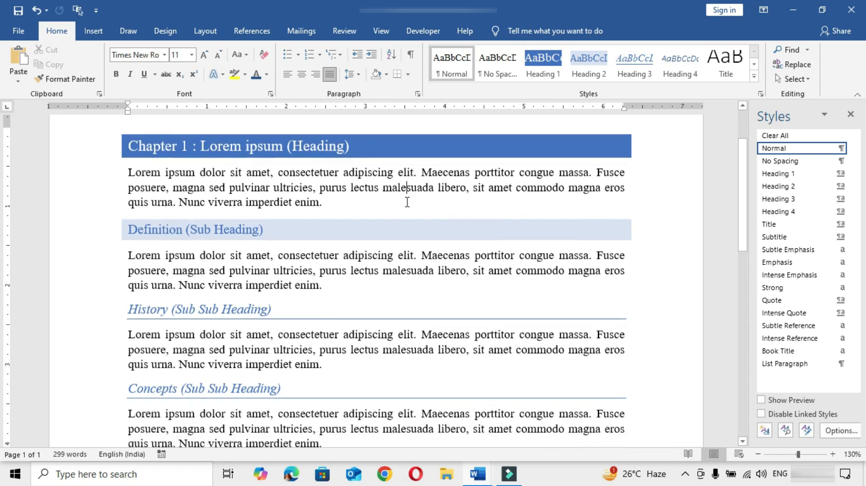
key("ctrl+a")
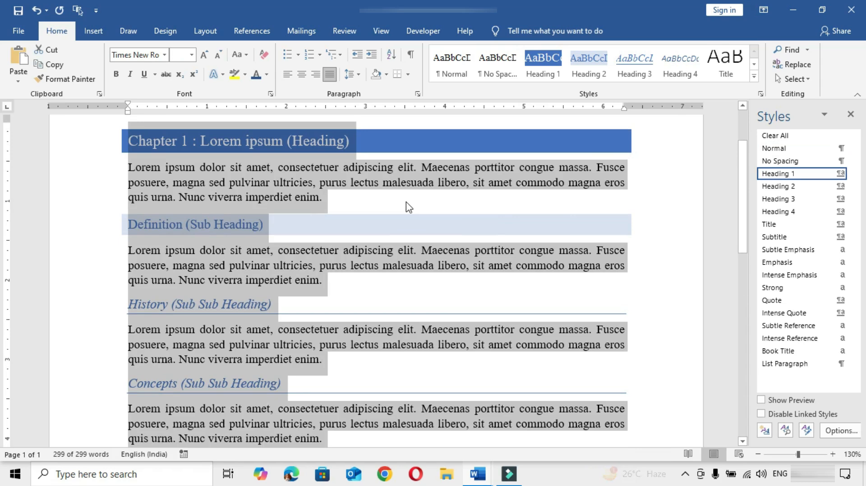
left_click(407, 208)
key("ctrl+n")
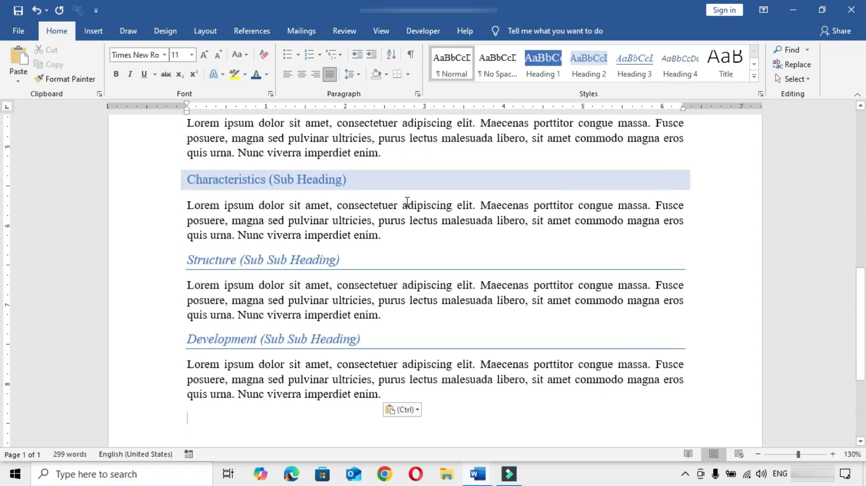
Step: Show the list of styles and clear all style formatting from the entire text of the new document
left_click(760, 95)
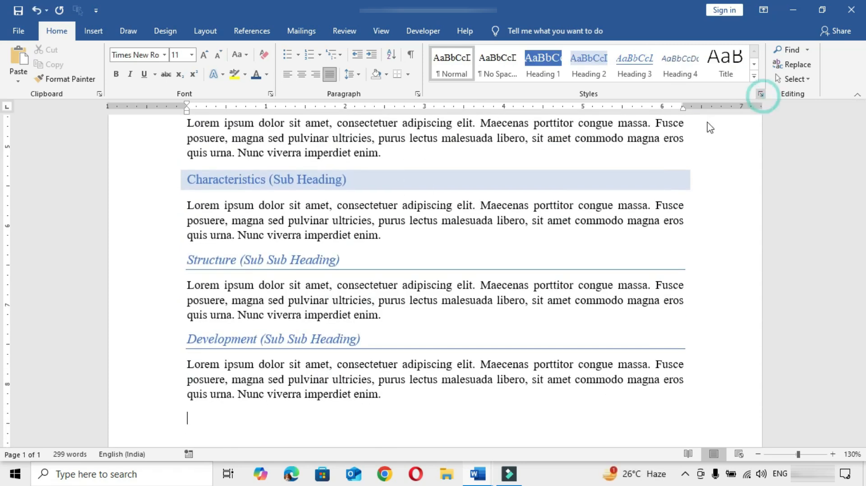
left_click(459, 222, "ctrl")
key("ctrl+a")
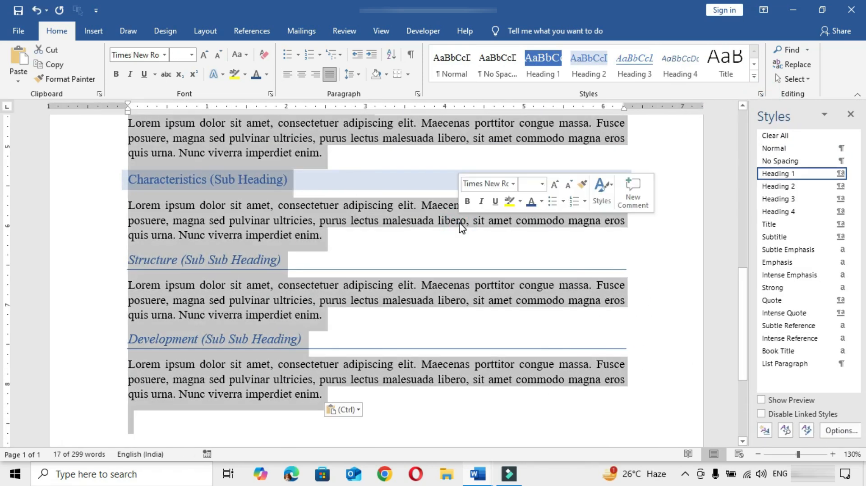
scroll(462, 232, "up", 1)
scroll(462, 231, "up", 5)
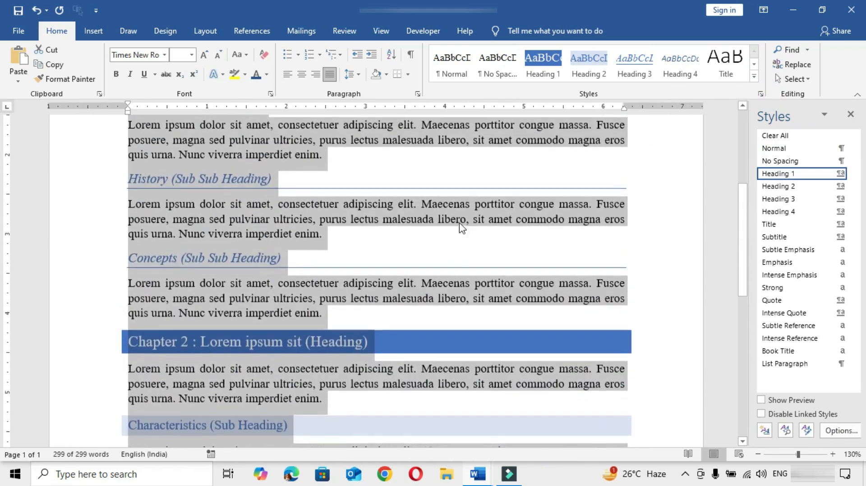
left_click(780, 136)
scroll(489, 187, "up", 5)
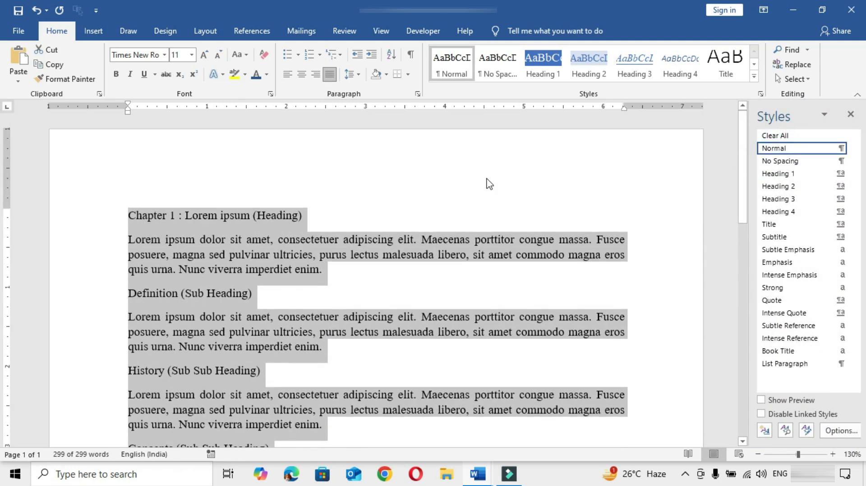
Step: Switch the document to the first built-in style set that follows its own current set in the document formatting gallery
left_click(165, 31)
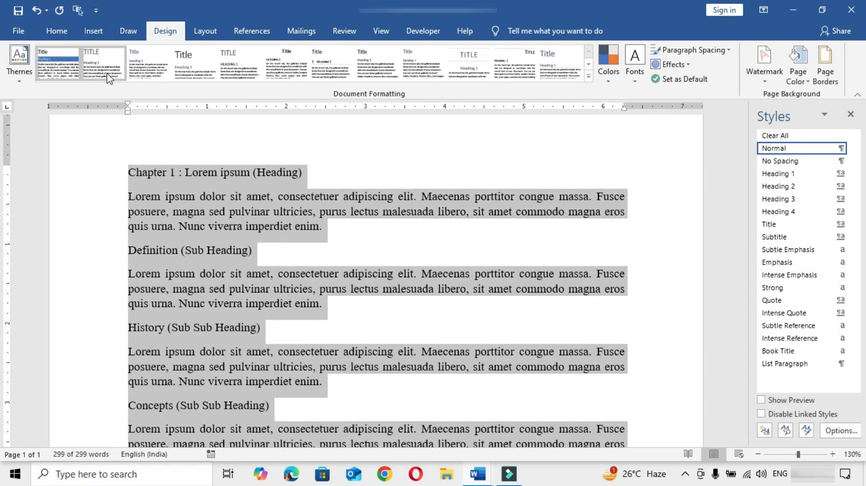
left_click(103, 69)
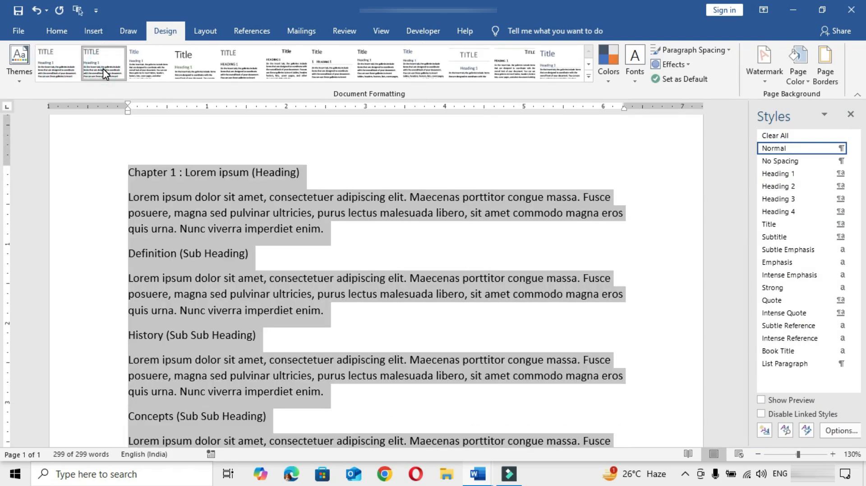
left_click(63, 31)
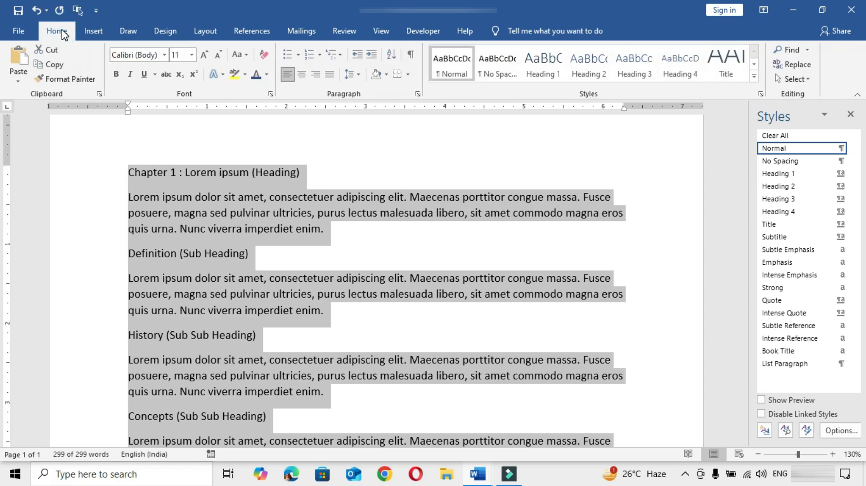
Step: Modify the Normal style to Times New Roman with justified alignment and apply the changes
left_click(255, 174)
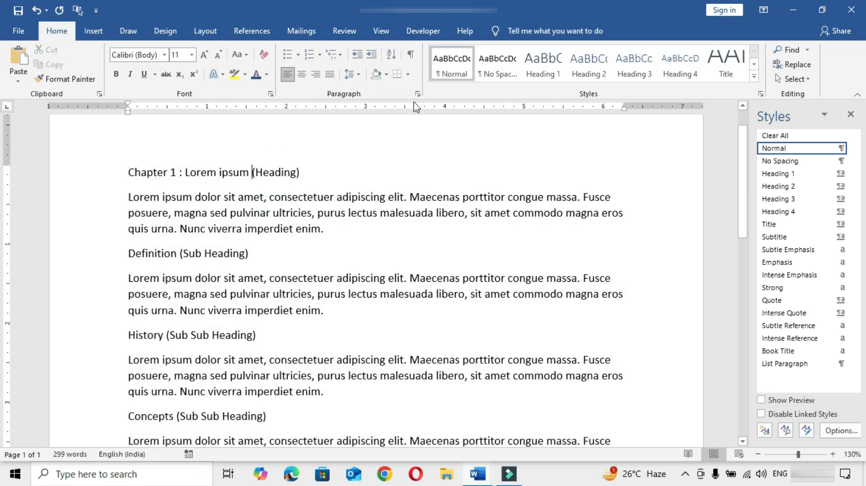
right_click(453, 71)
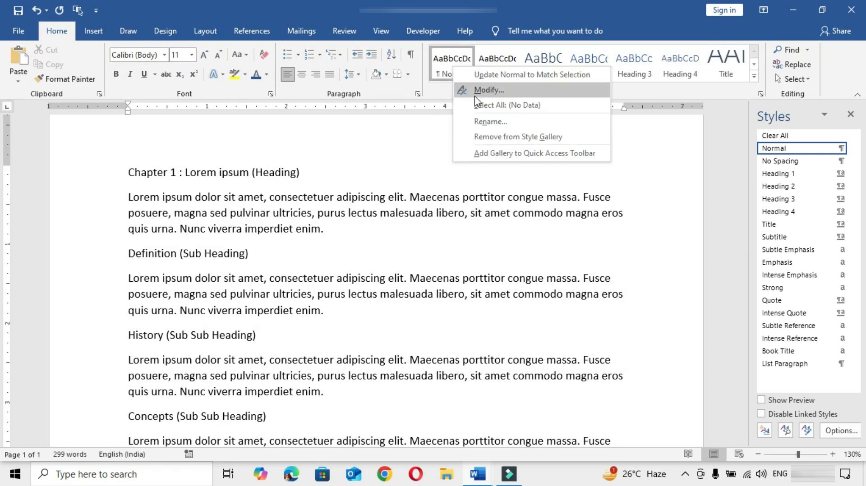
left_click(491, 92)
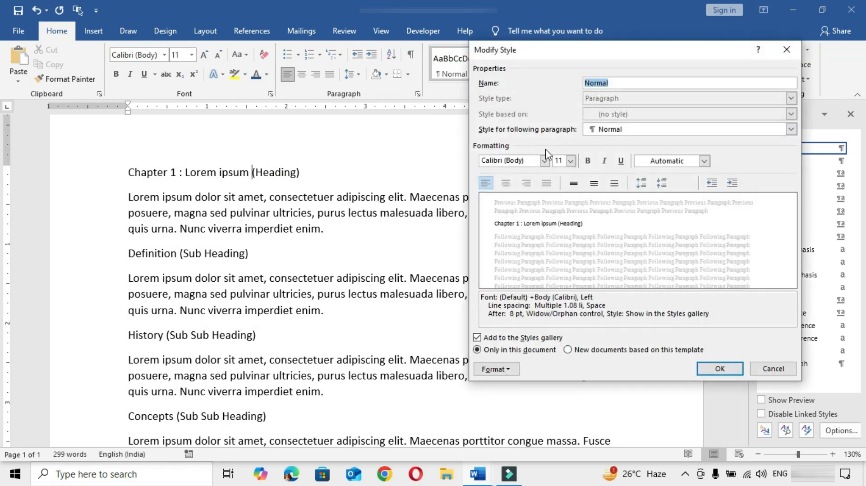
left_click(545, 161)
left_click(512, 203)
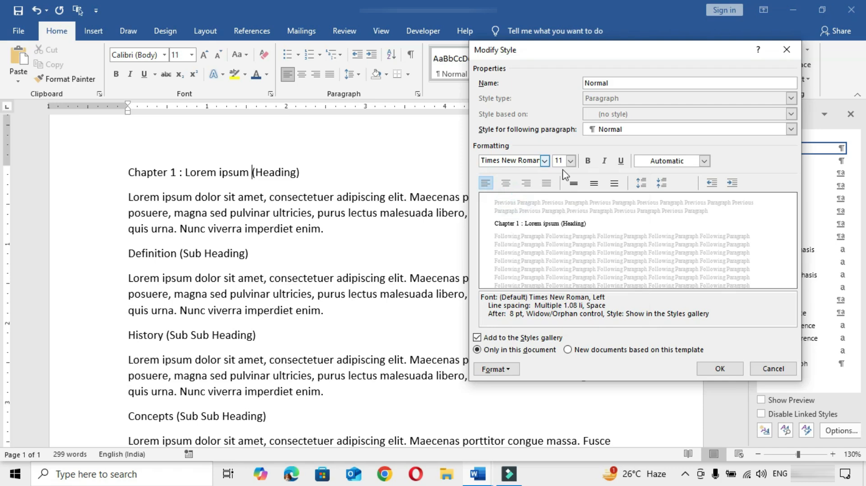
left_click(547, 183)
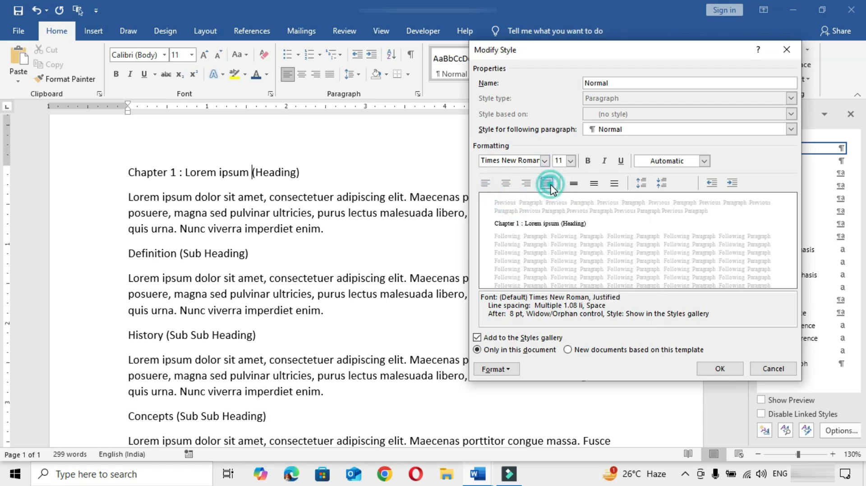
left_click(720, 368)
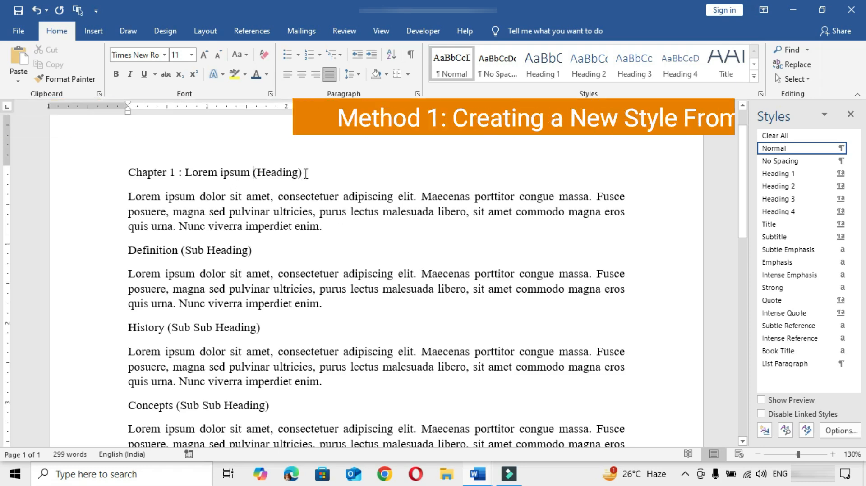
Step: Format the Chapter 1 heading line directly as 18 pt bold text
left_click_drag(305, 172, 110, 169)
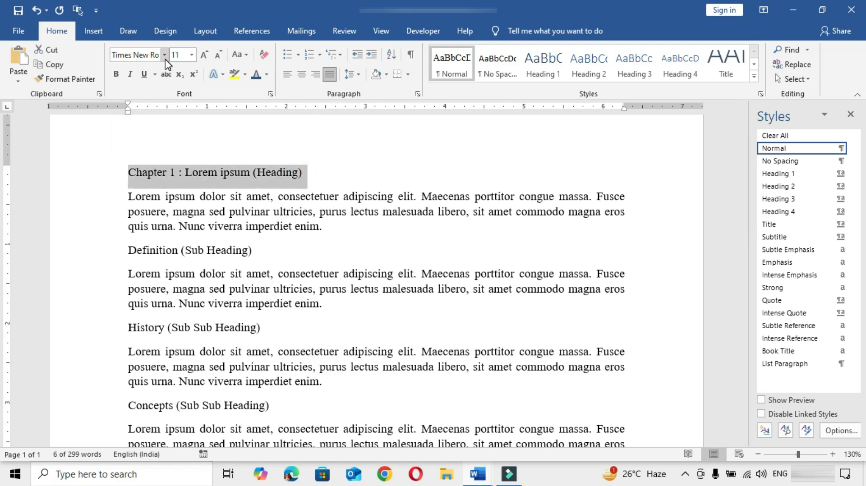
left_click(180, 55)
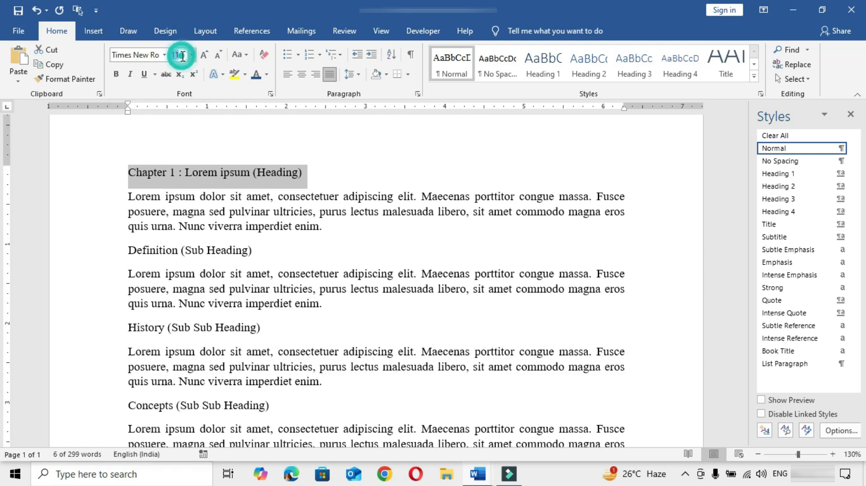
type("18")
key("Return")
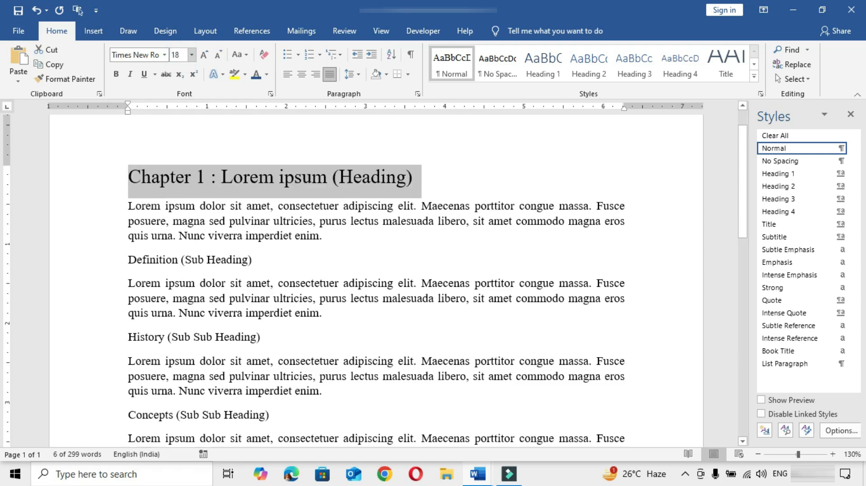
left_click(116, 74)
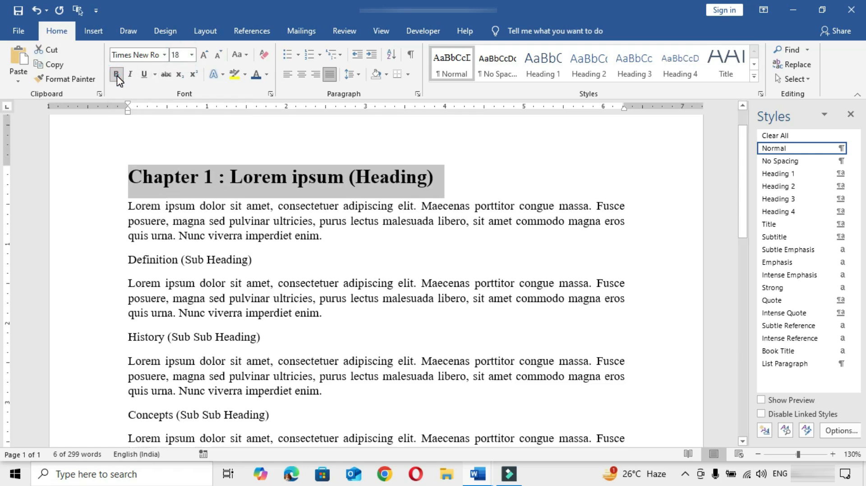
Step: Set the Chapter 1 heading's paragraph spacing to 6 pt before and 6 pt after, with multiple line spacing at 1.1
left_click(418, 94)
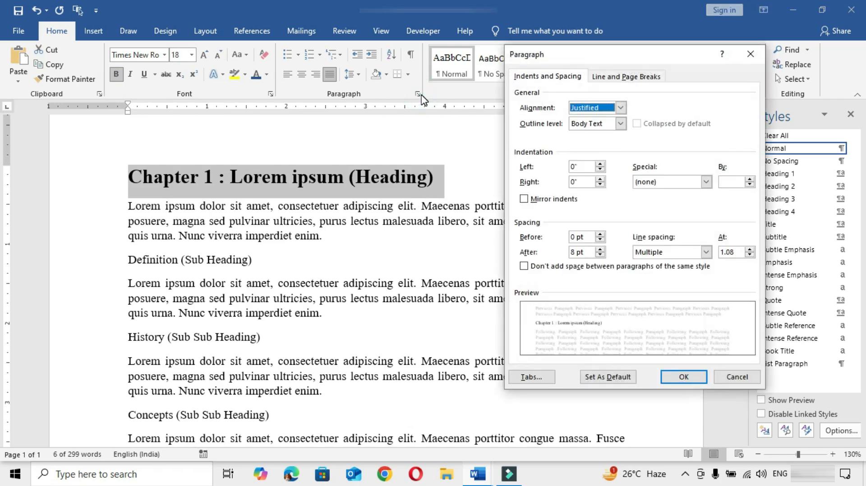
left_click(599, 235)
key("Tab")
type("6")
key("Tab")
key("Tab")
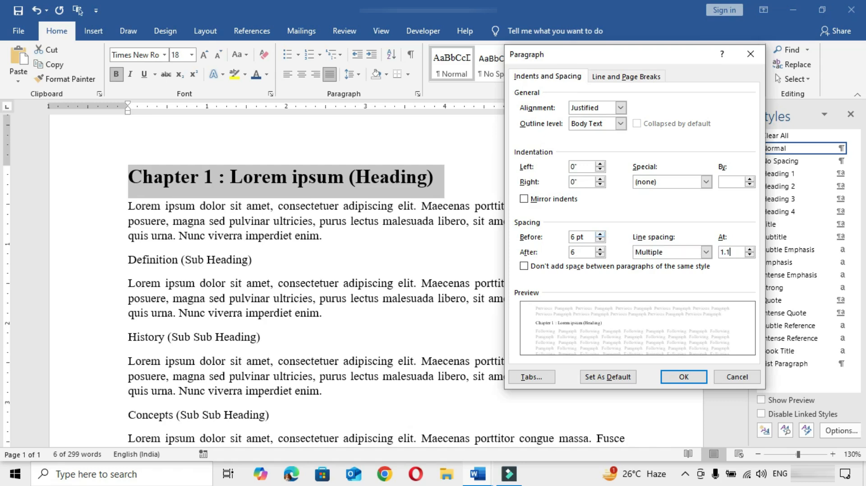
type("1.1")
left_click(682, 377)
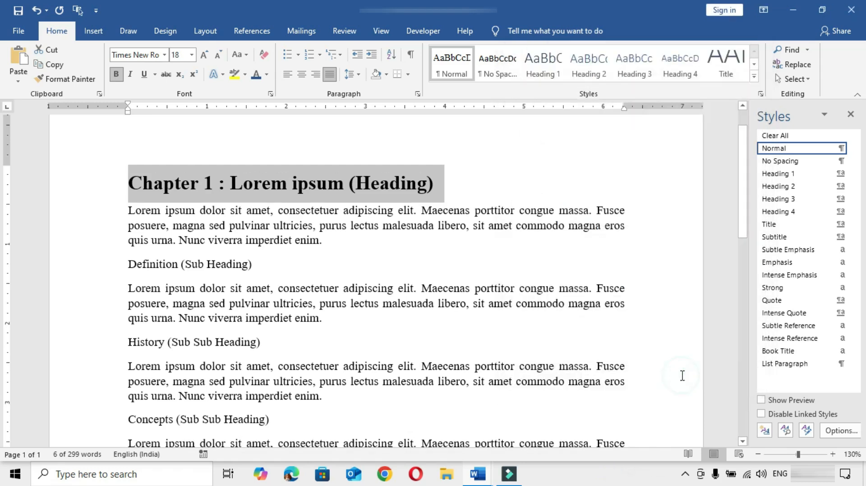
Step: Add an orange 1½ pt bottom border to the Chapter 1 heading and color its text dark blue
left_click(407, 74)
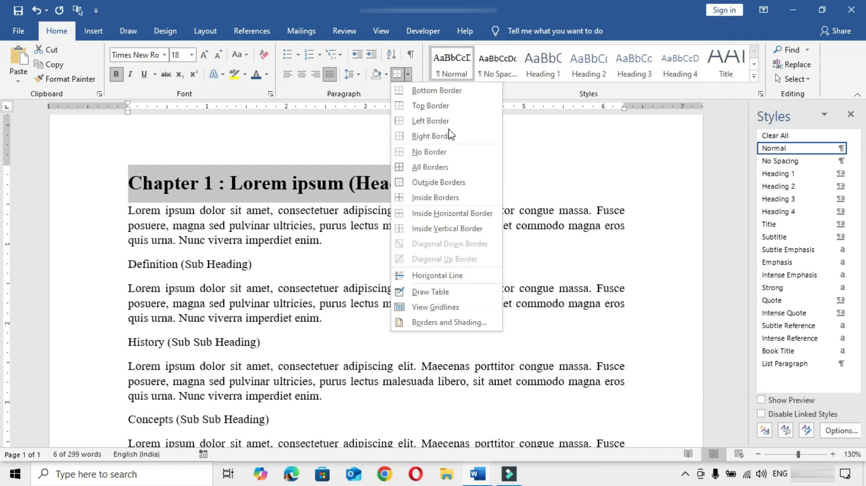
left_click(434, 323)
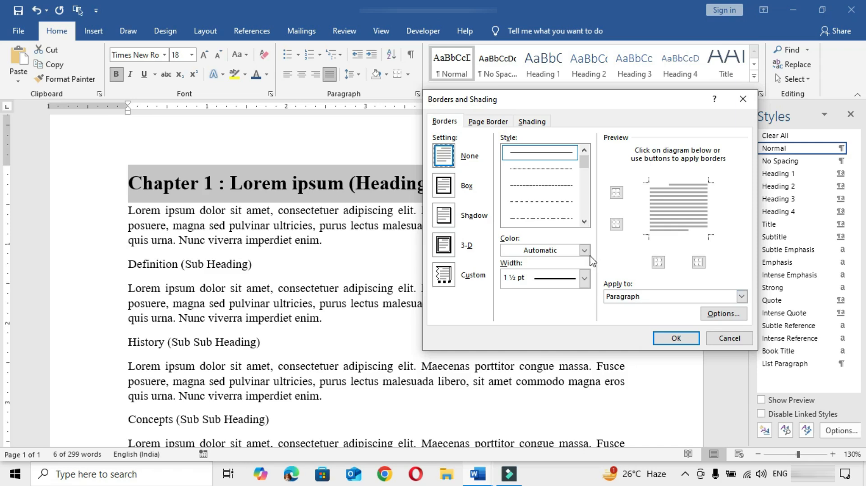
left_click(584, 250)
left_click(560, 297)
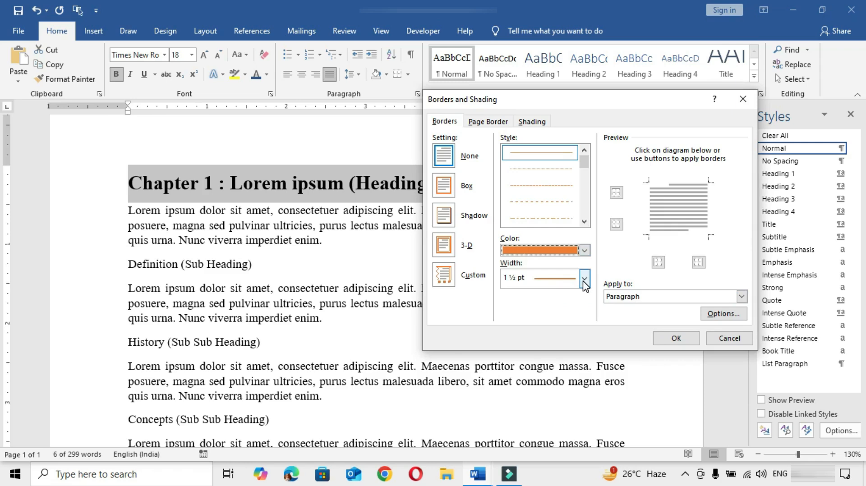
left_click(618, 225)
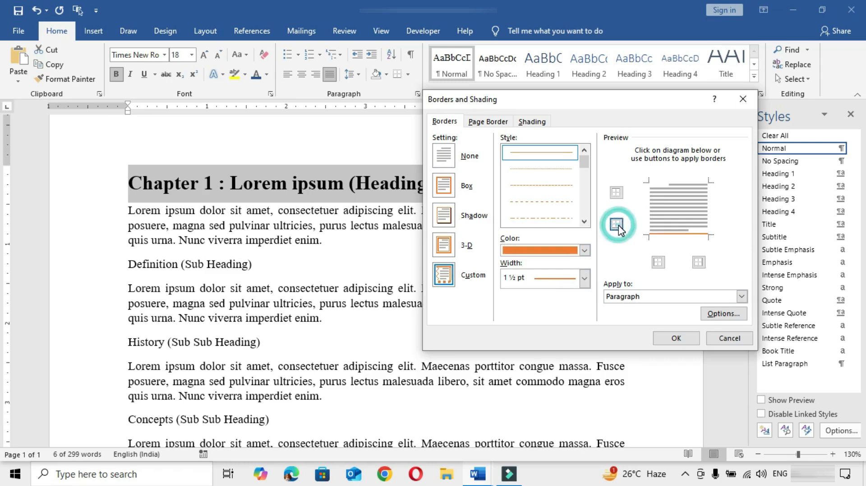
left_click(676, 339)
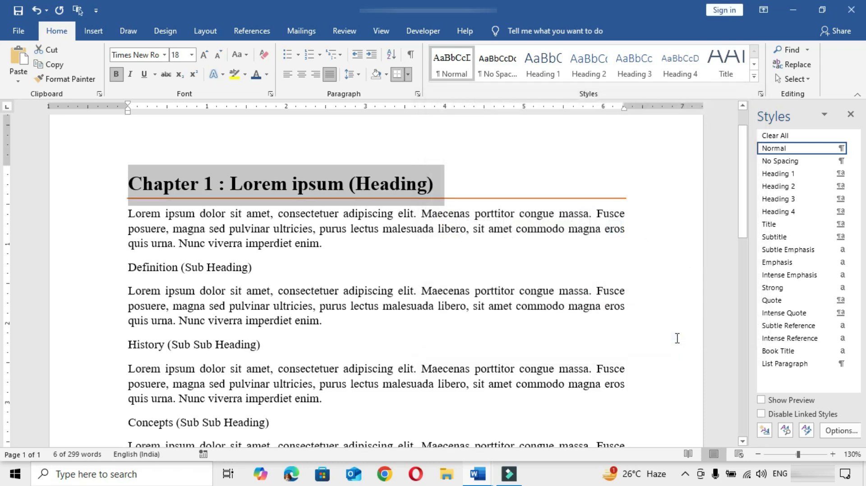
left_click(267, 75)
left_click(297, 157)
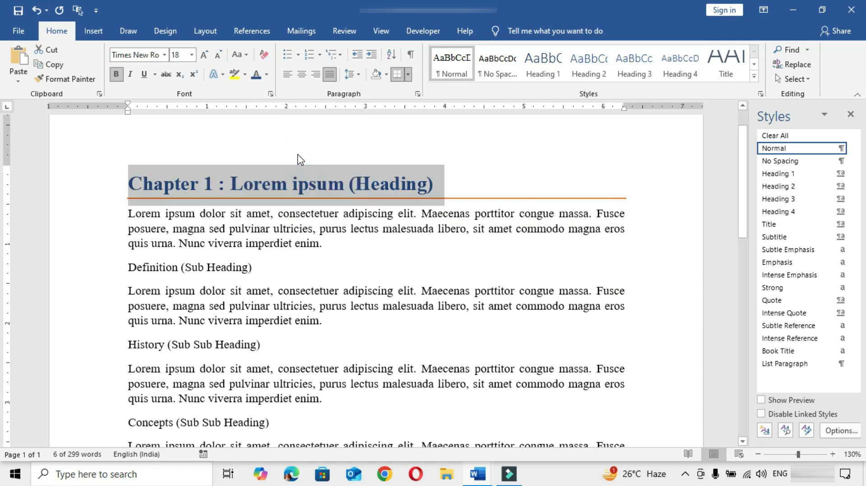
Step: Create a new style named Head1 from the Chapter 1 heading's formatting
left_click(372, 188)
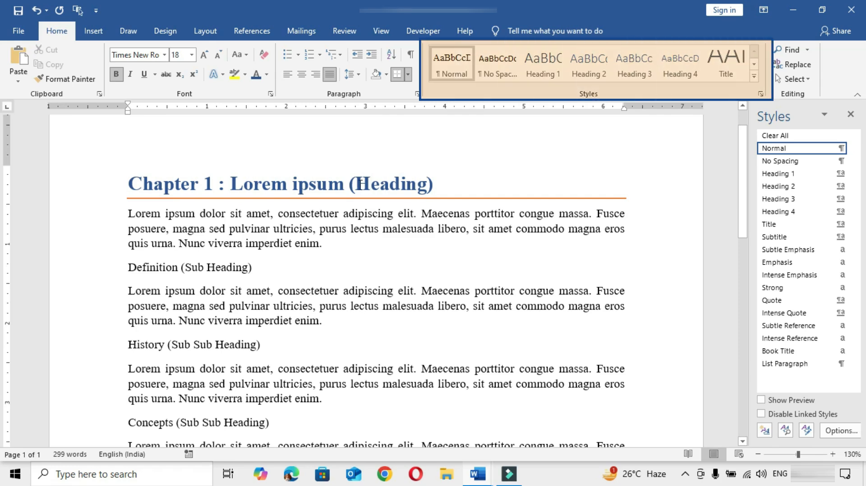
left_click(752, 79)
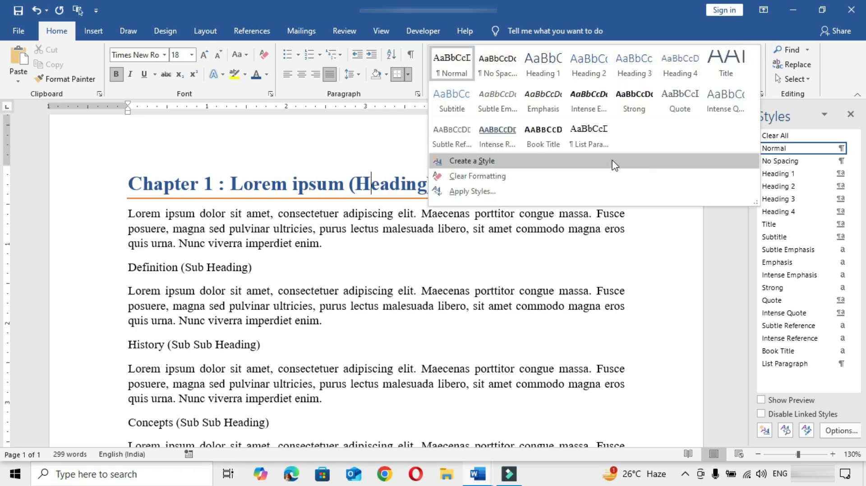
left_click(487, 161)
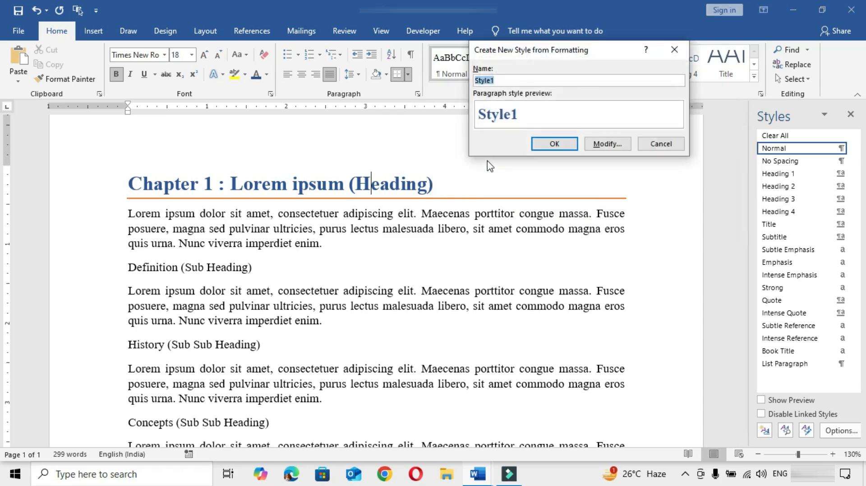
type("Head1")
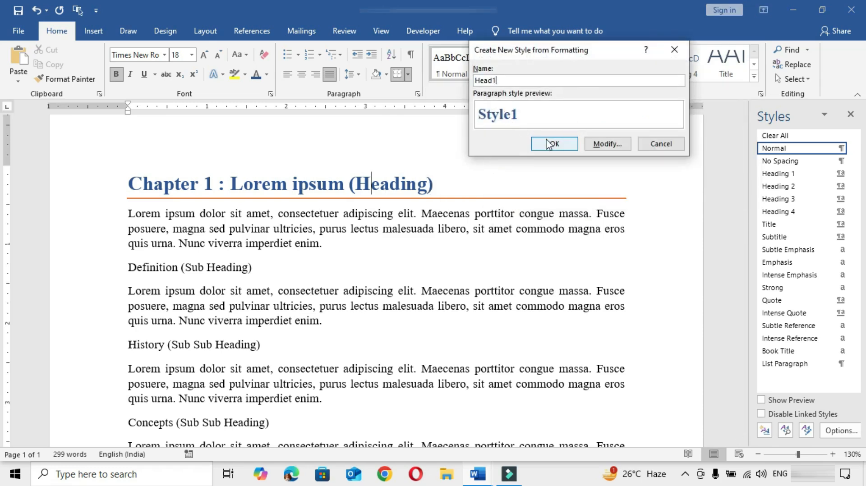
left_click(553, 145)
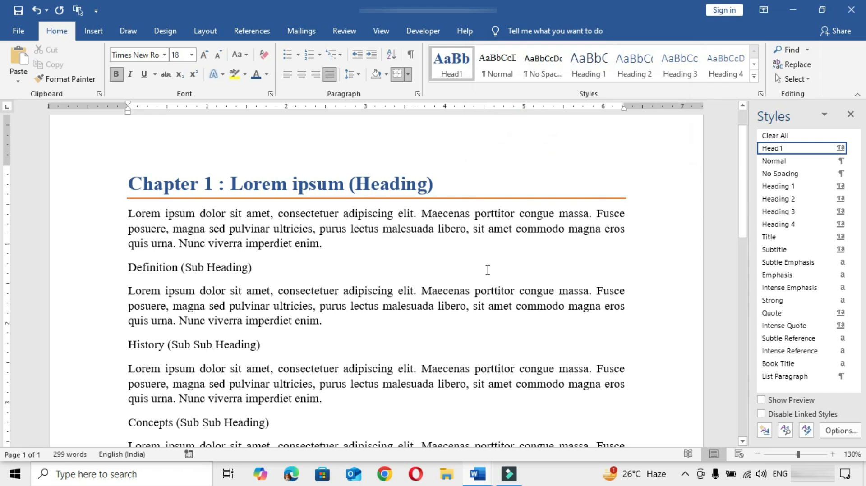
Step: Modify the Head1 style so that it updates automatically
right_click(452, 68)
left_click(501, 92)
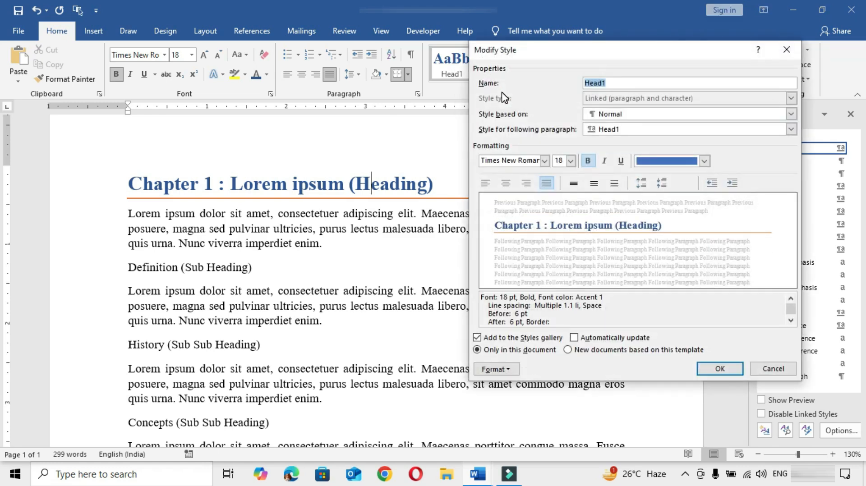
left_click(573, 338)
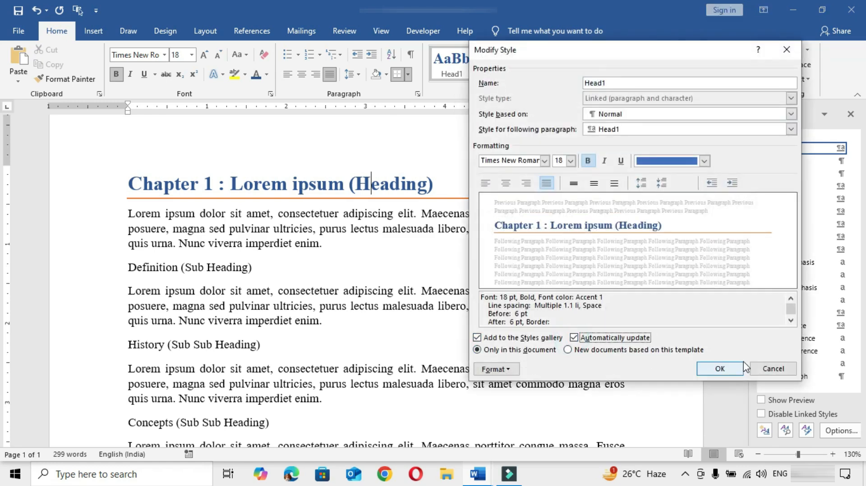
left_click(721, 368)
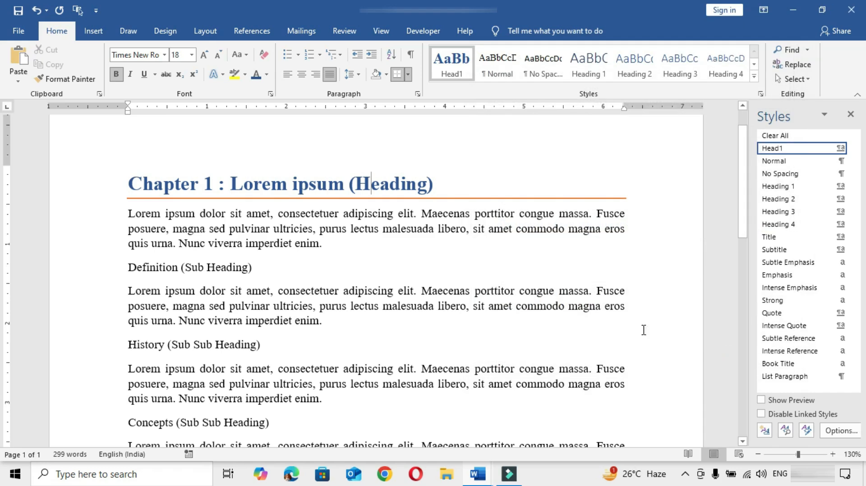
Step: Apply the Head1 style to the Chapter 2 heading line
scroll(338, 319, "down", 3)
left_click(241, 345)
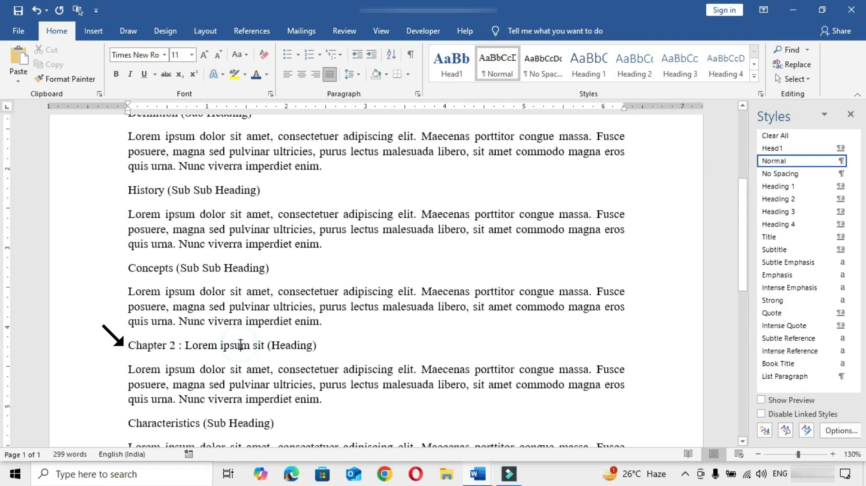
left_click(454, 72)
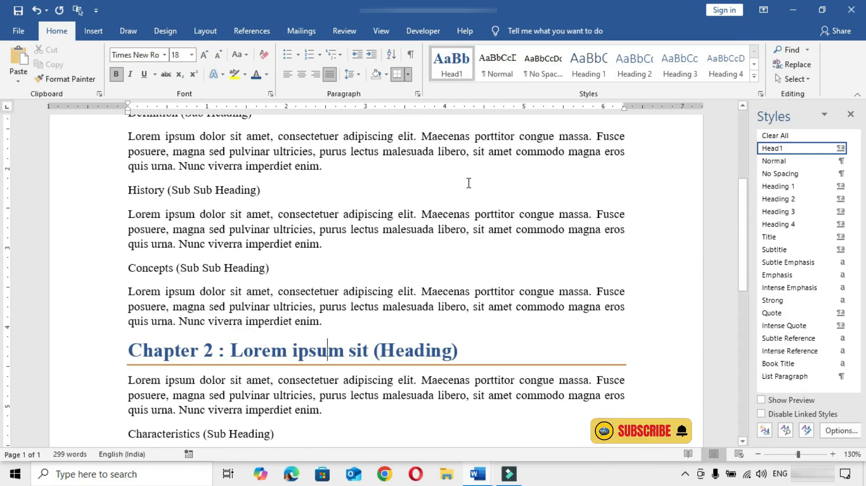
Step: Start a new style from the Definition sub heading, named SubHead, with the Linked (paragraph and character) type
scroll(469, 182, "up", 1)
scroll(469, 182, "up", 2)
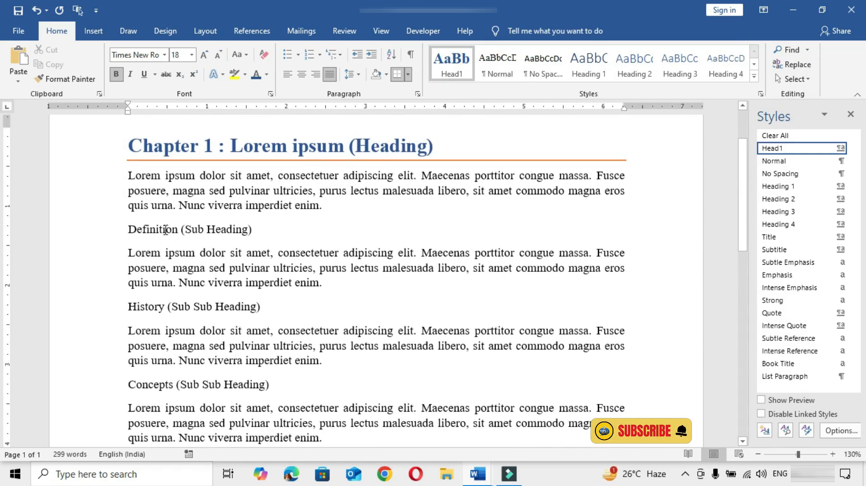
left_click(167, 230)
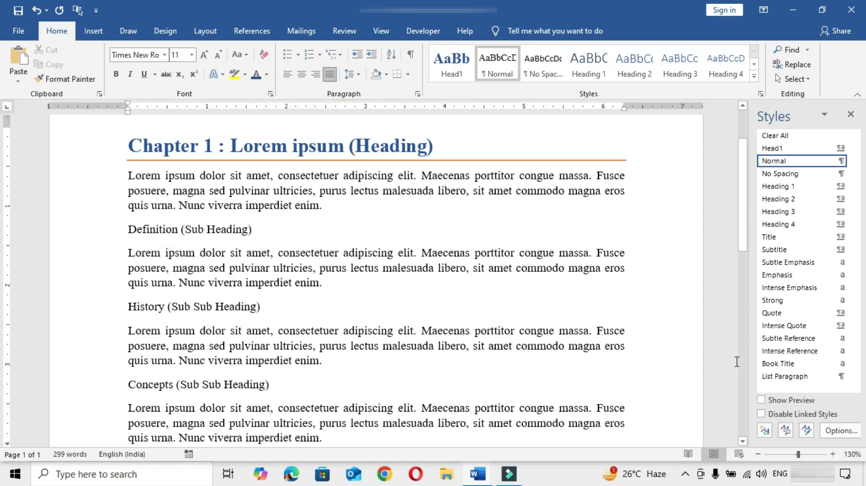
left_click(765, 430)
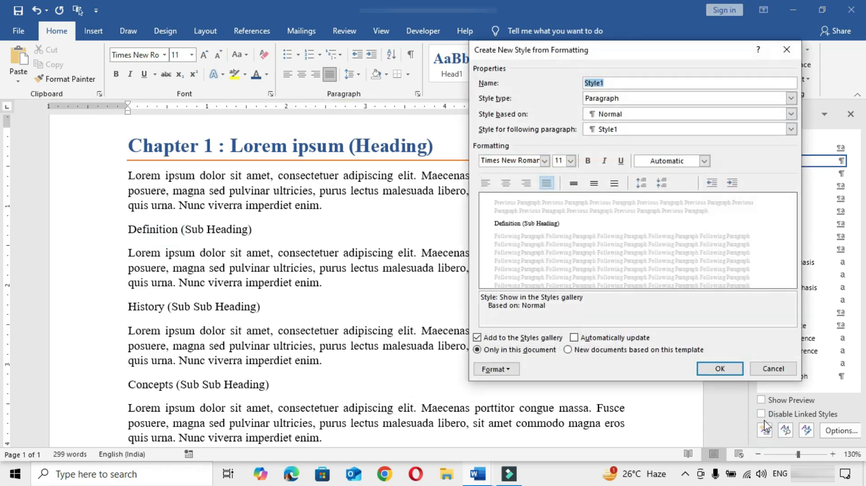
type("SubHead")
left_click(640, 100)
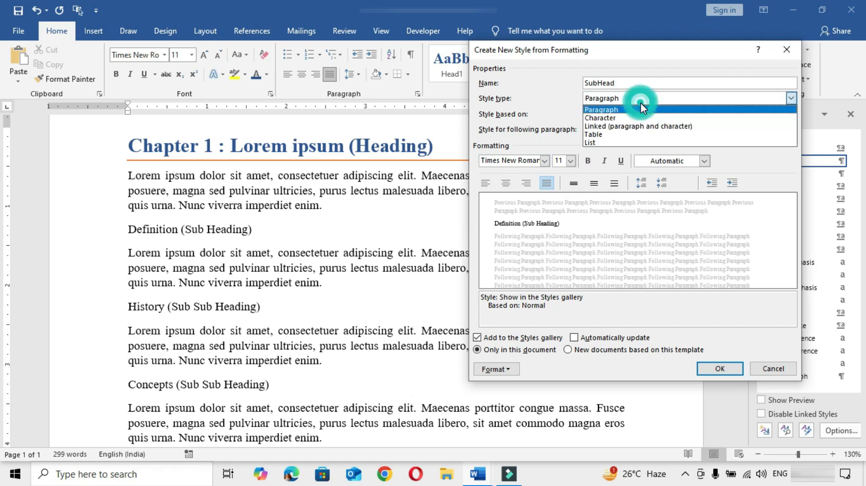
left_click(636, 130)
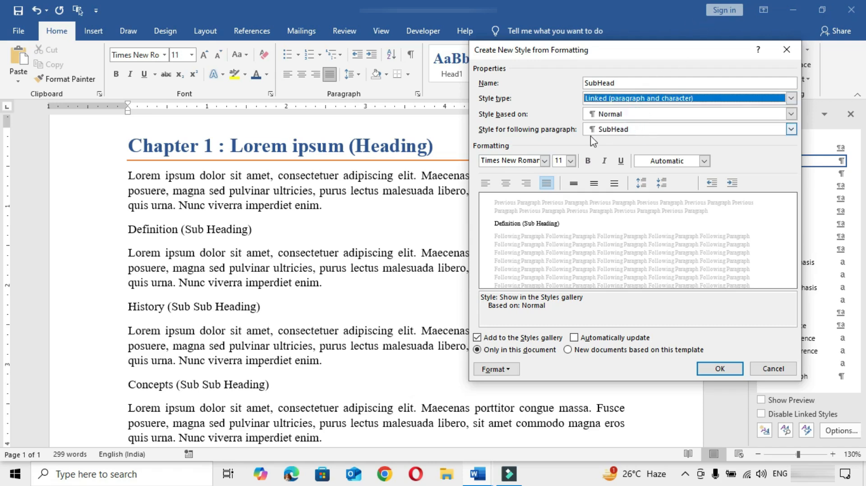
Step: Set the SubHead style's font to 14 pt bold italic in Light Blue
double_click(559, 160)
type("14")
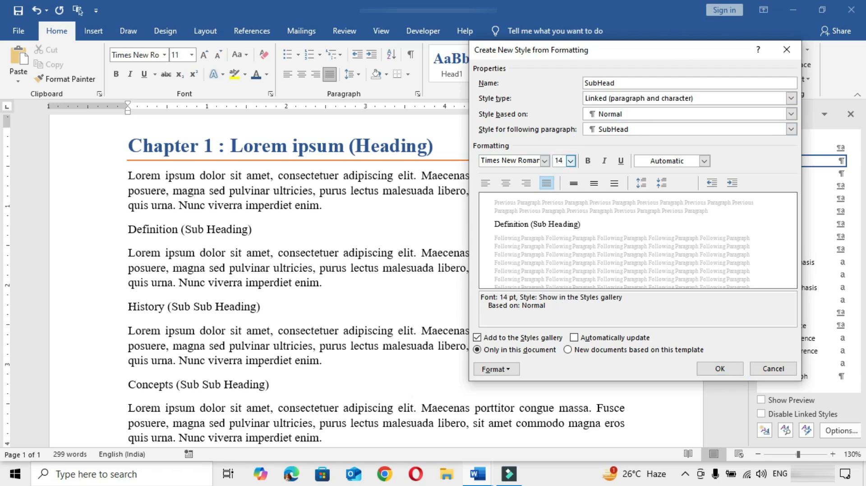
left_click(588, 162)
left_click(604, 161)
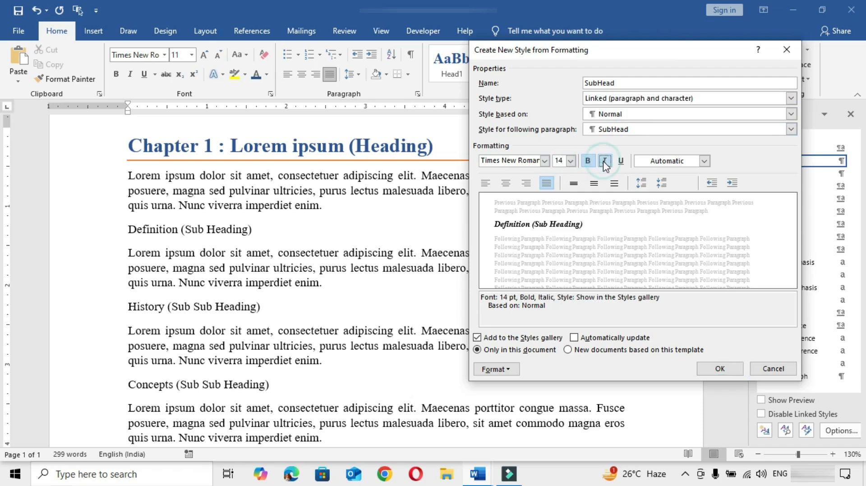
left_click(704, 161)
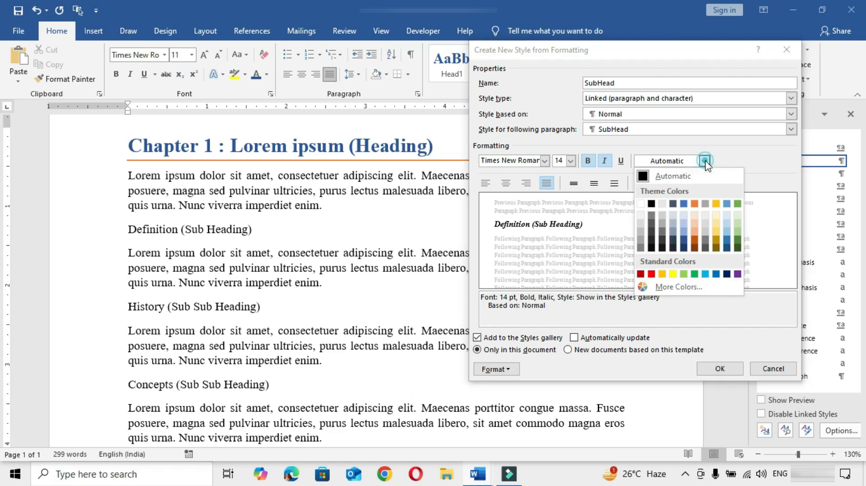
left_click(703, 274)
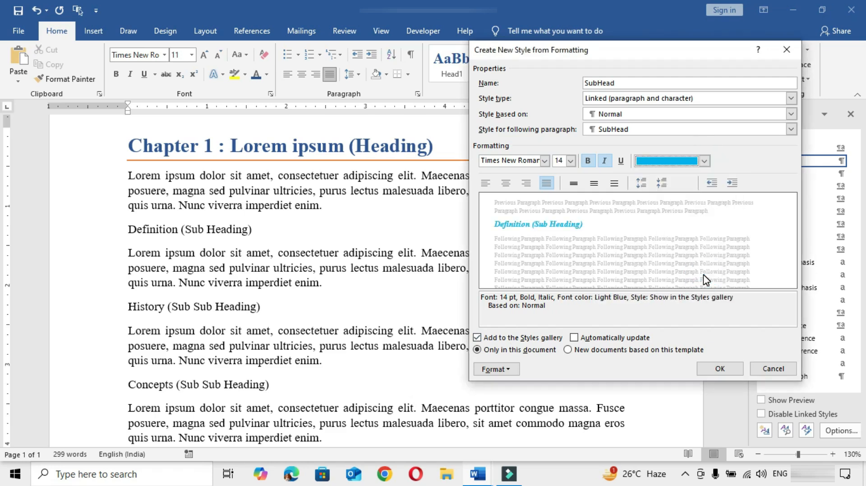
Step: Set the SubHead style's paragraph spacing to 6 pt before and 6 pt after, with multiple line spacing at 1.1
left_click(505, 369)
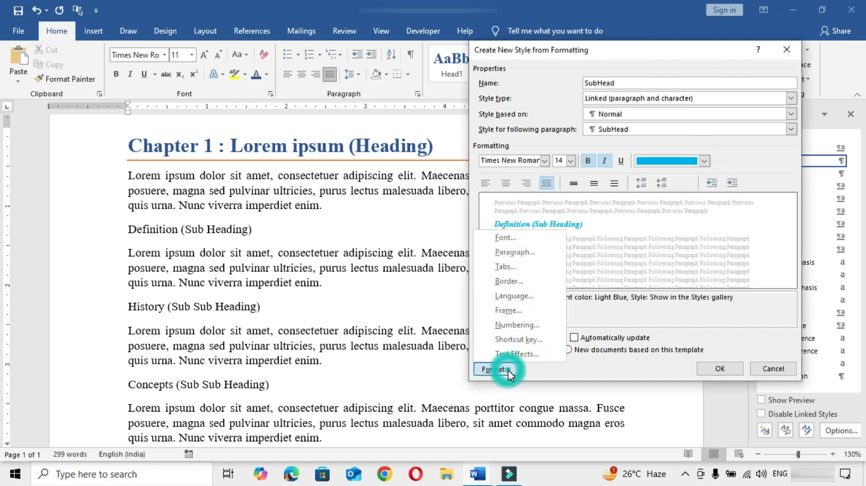
left_click(541, 253)
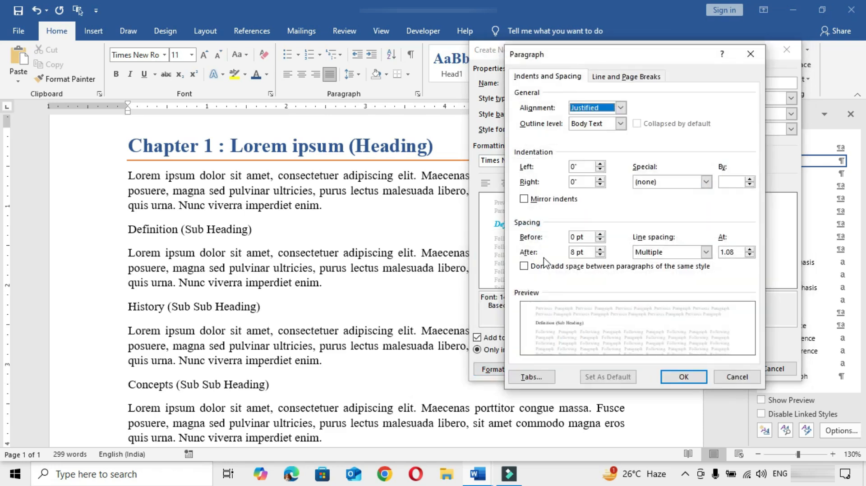
triple_click(591, 236)
type("6")
key("Tab")
key("Tab")
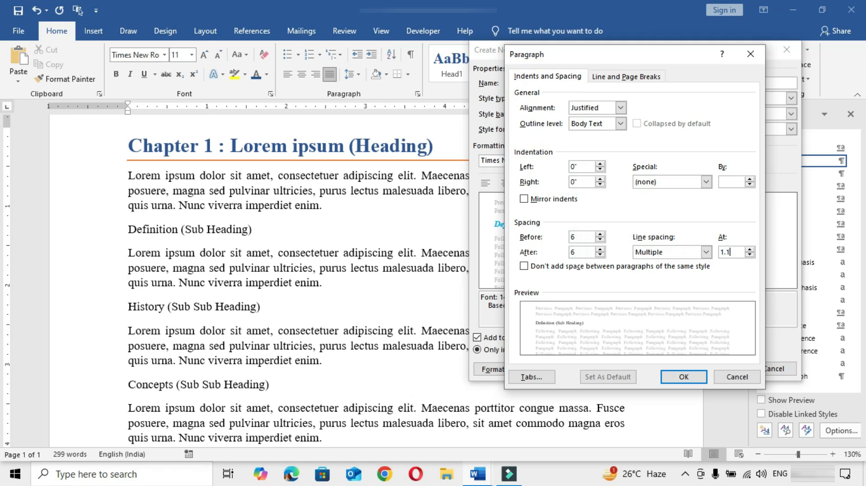
left_click(684, 377)
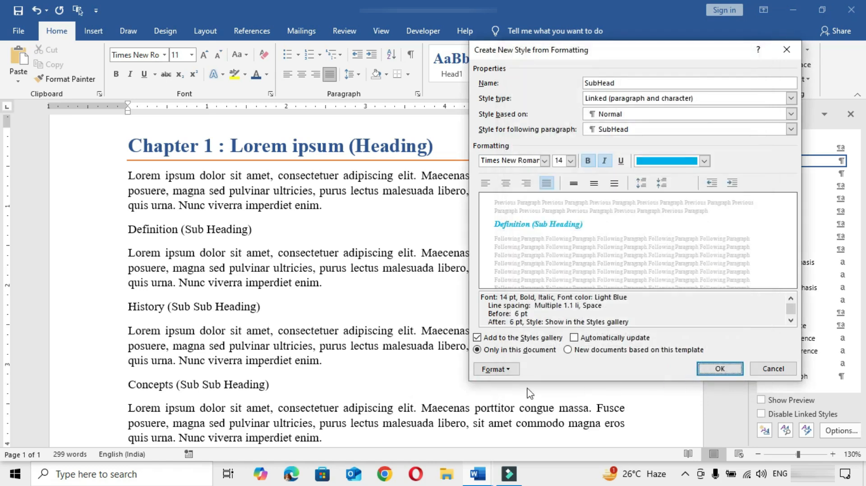
Step: Give the SubHead style 1 pt gray top and bottom borders, and create it with automatic updating enabled
left_click(508, 368)
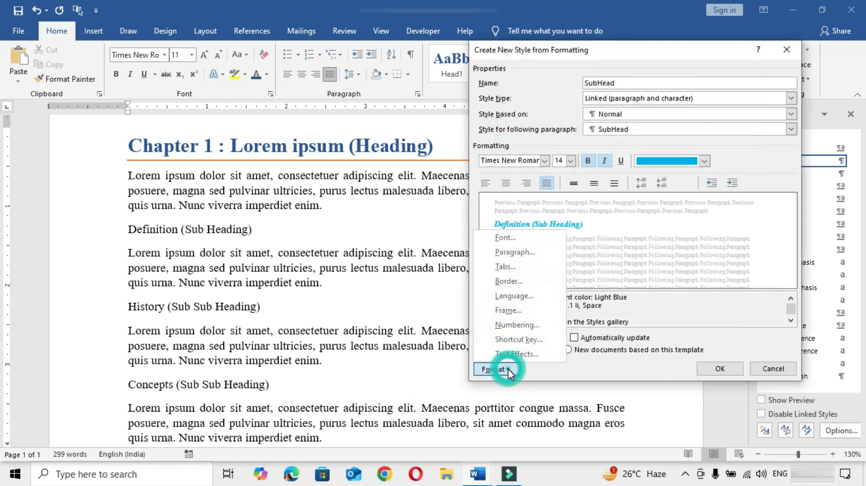
left_click(531, 282)
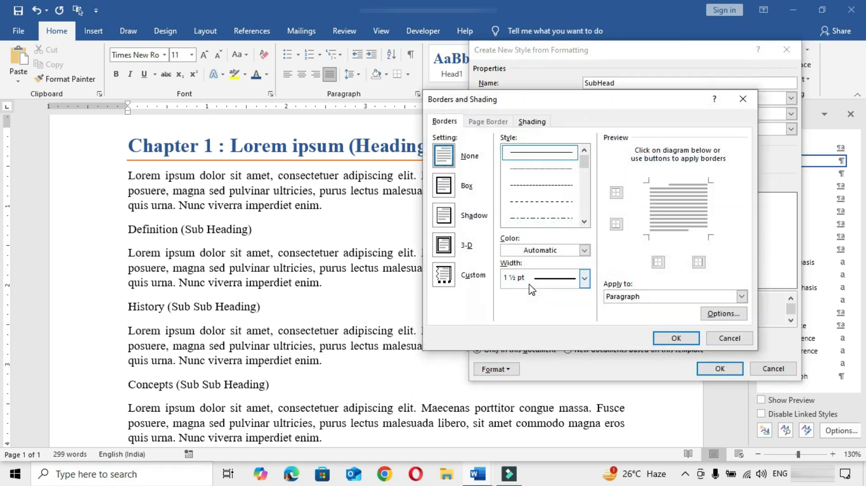
left_click(584, 250)
left_click(519, 309)
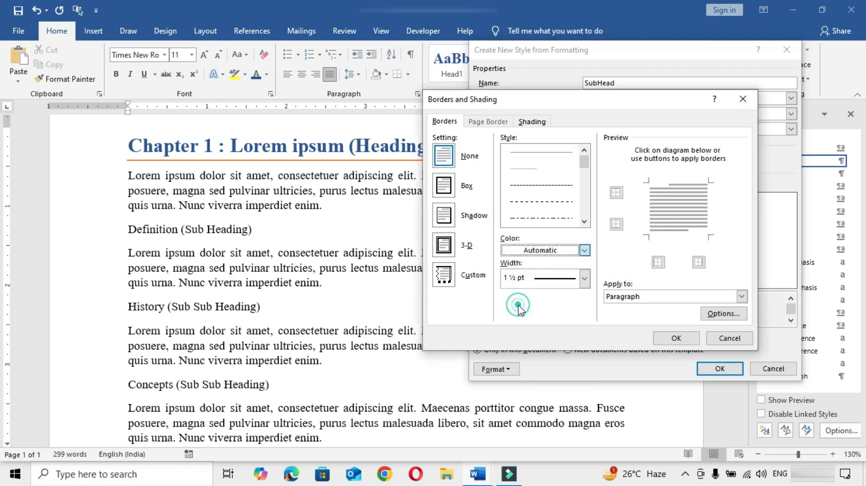
left_click(584, 279)
left_click(526, 348)
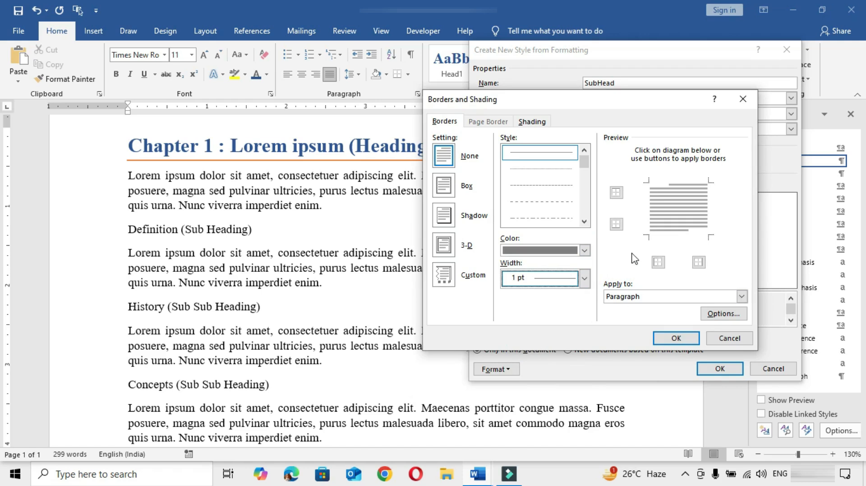
left_click(616, 193)
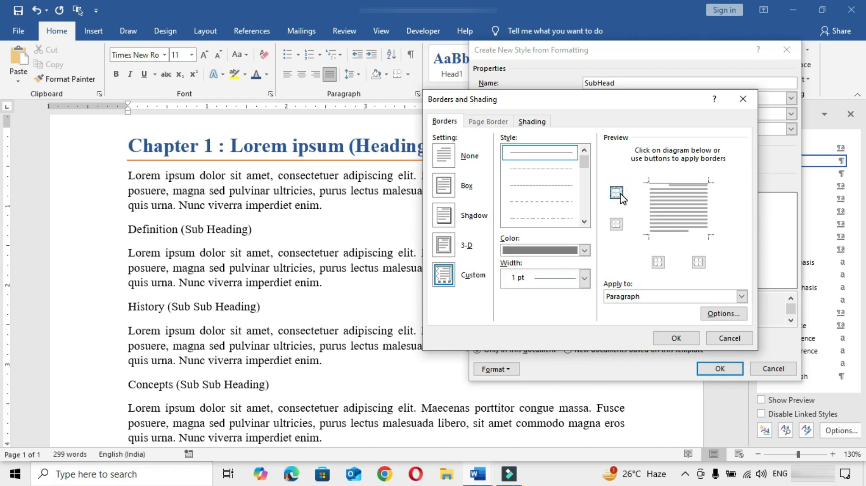
left_click(617, 224)
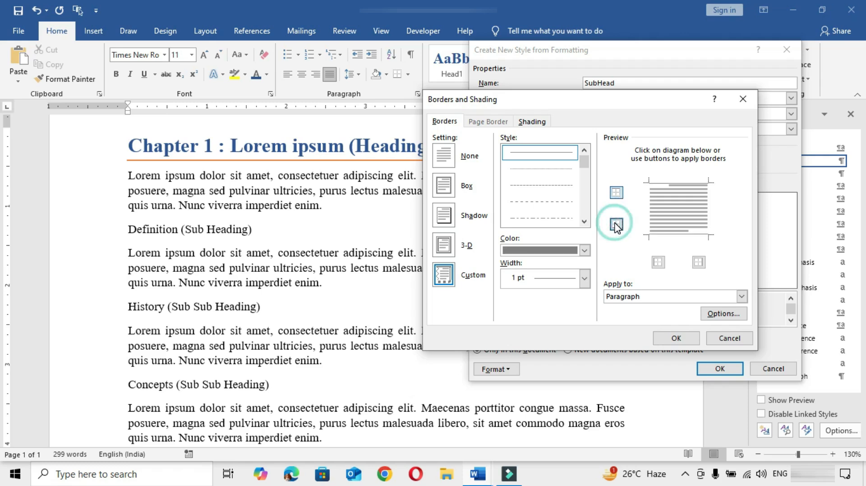
left_click(674, 337)
left_click(578, 338)
left_click(711, 369)
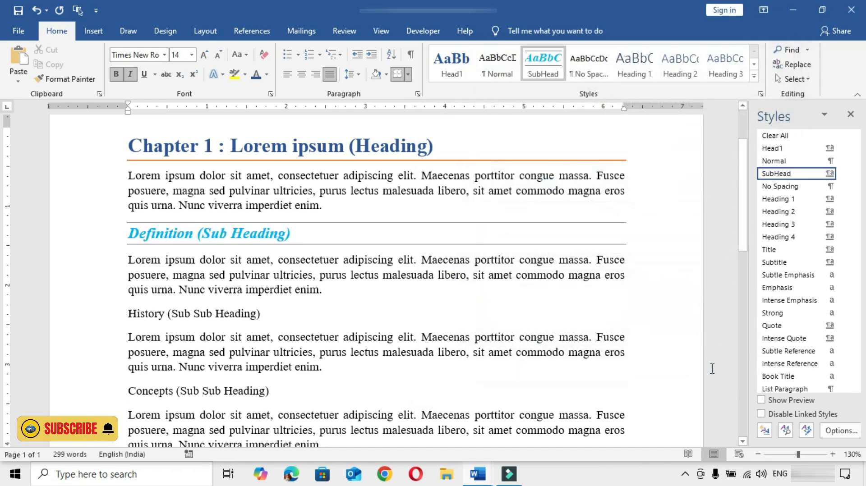
Step: Start a new style from the History sub sub heading, named SubSubHead1, with the Linked (paragraph and character) type
scroll(529, 357, "down", 1)
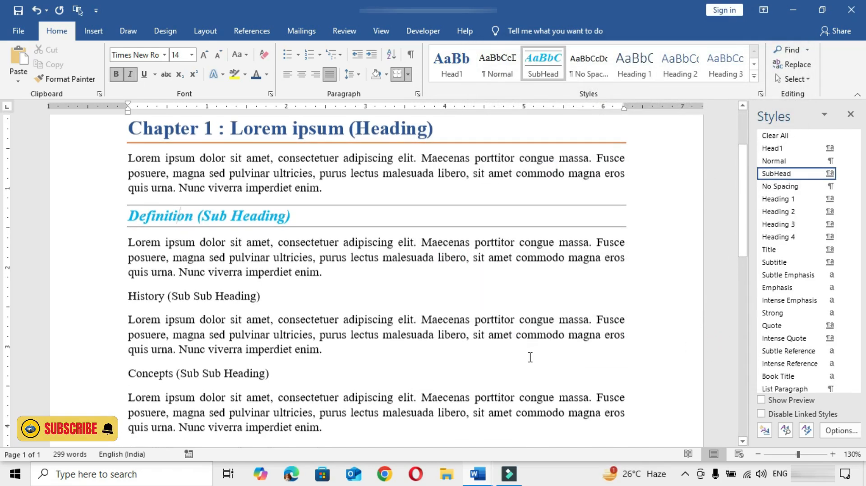
left_click(236, 296)
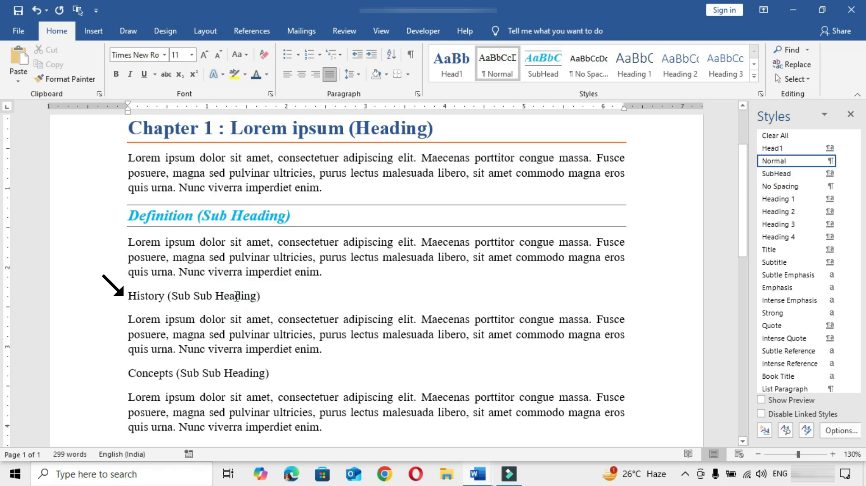
left_click(764, 430)
type("SubSubHead1")
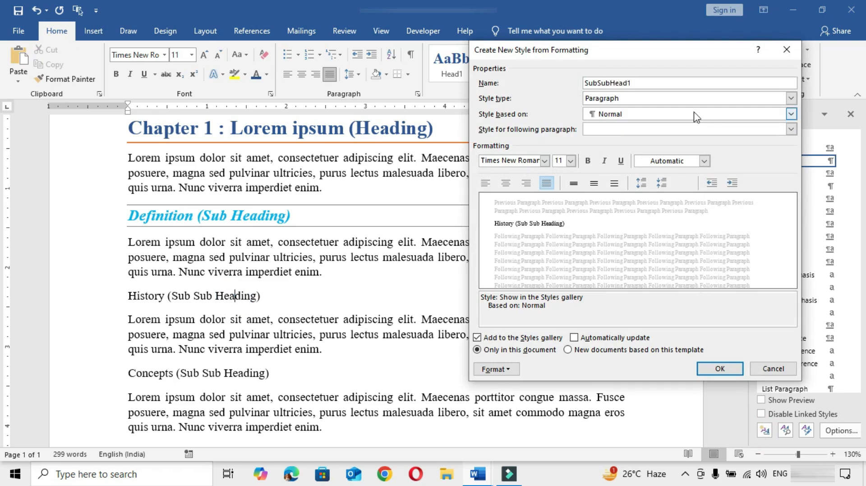
left_click(791, 98)
left_click(617, 128)
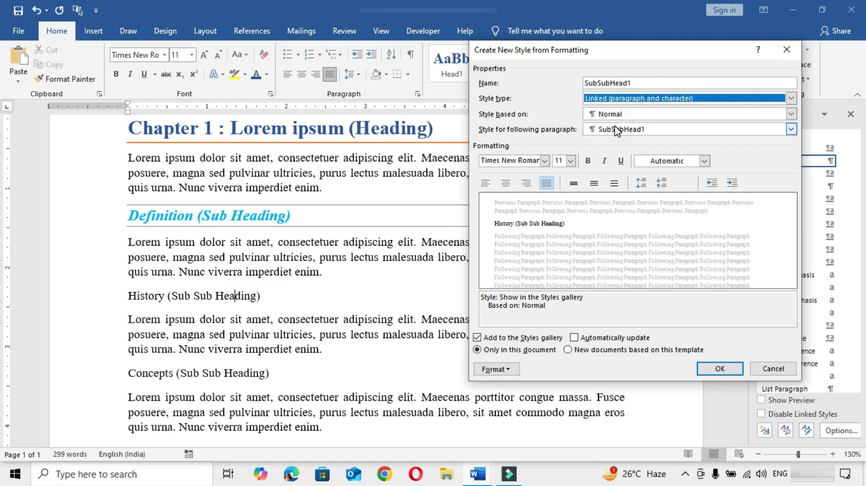
Step: Set the SubSubHead1 style's font to 12 pt bold italic in gray, a lighter shade of Text 1
left_click(559, 160)
type("12")
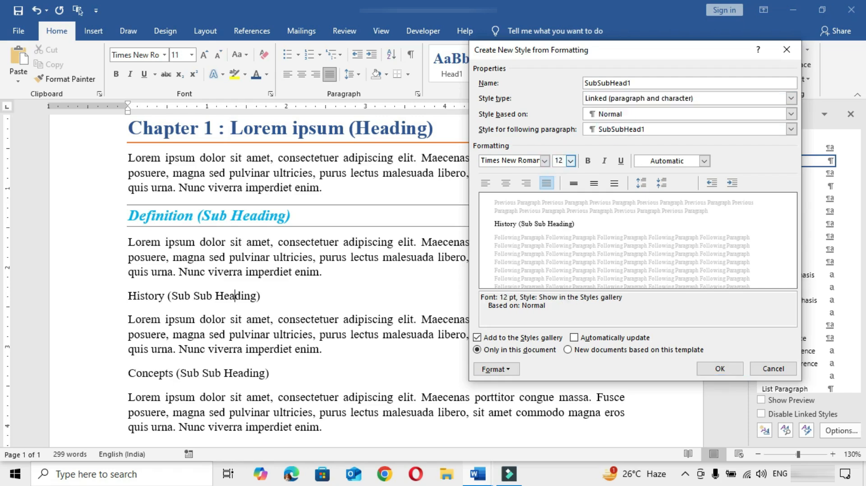
left_click(588, 160)
left_click(604, 161)
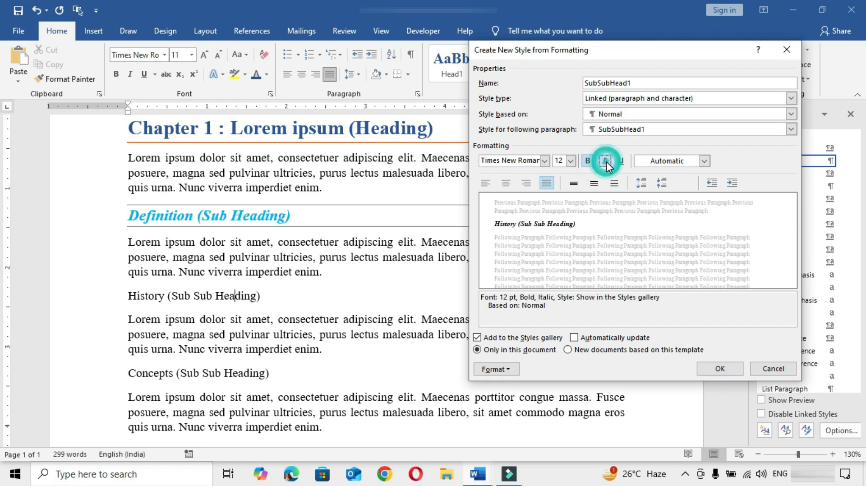
left_click(704, 161)
left_click(651, 216)
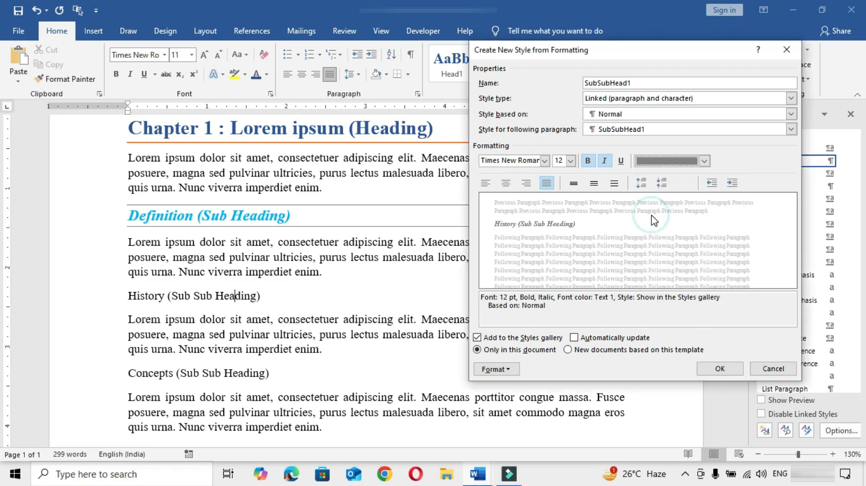
Step: Set the SubSubHead1 style's paragraph spacing to 6 pt before and 6 pt after, with multiple line spacing at 1.1
left_click(494, 369)
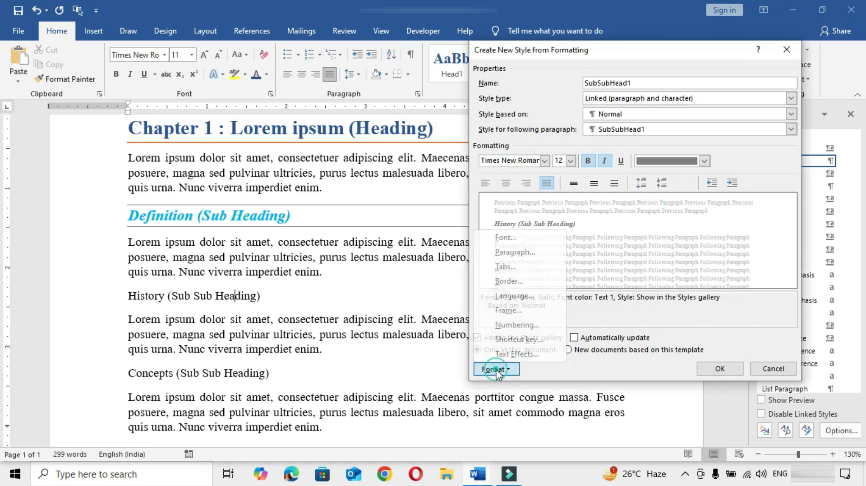
left_click(523, 253)
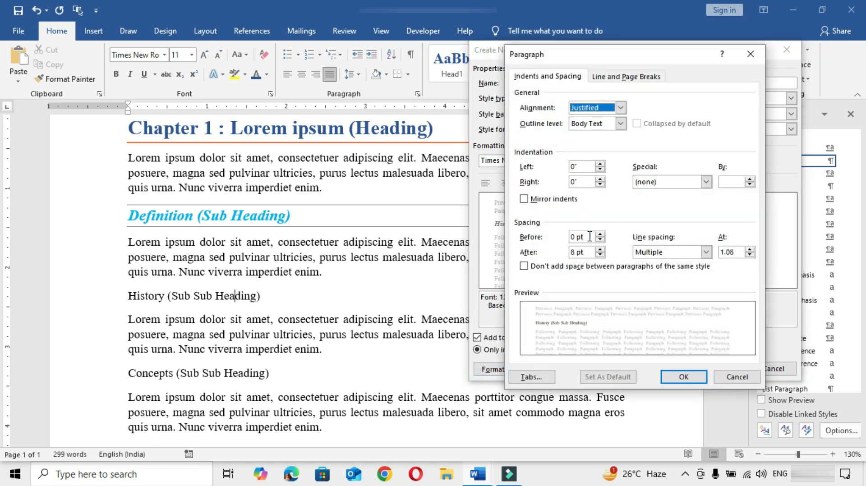
left_click_drag(590, 237, 519, 247)
type("6")
key("Tab")
type("6")
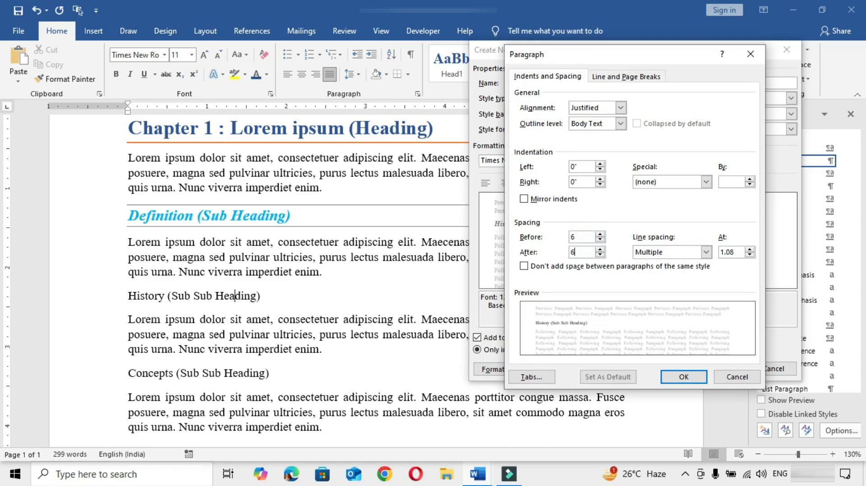
key("Tab")
key("Tab")
left_click(683, 377)
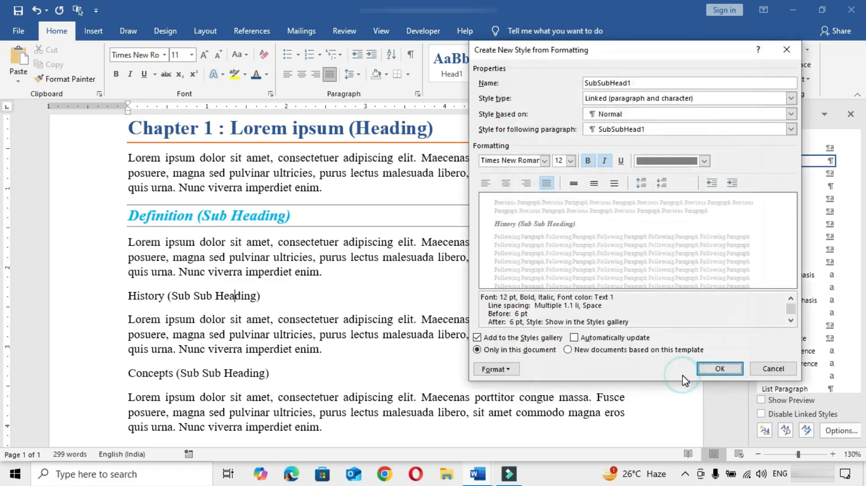
Step: Give the SubSubHead1 style a 1 pt gray bottom border, and create it with automatic updating enabled
left_click(508, 368)
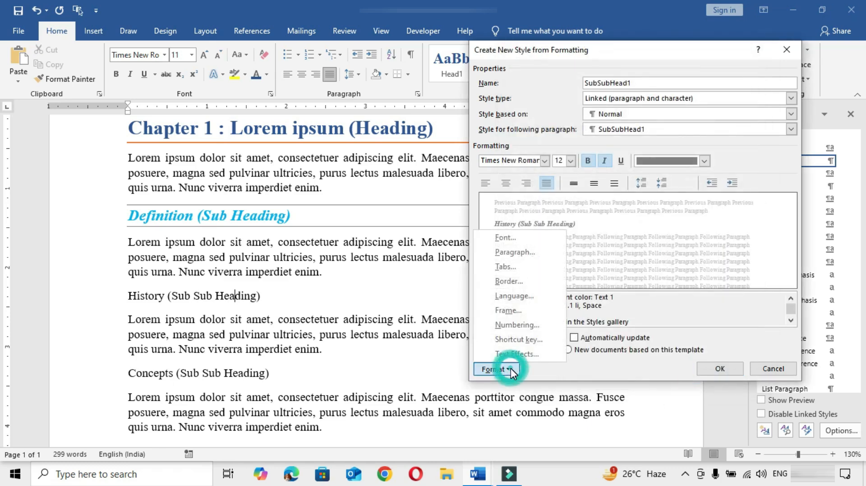
left_click(526, 282)
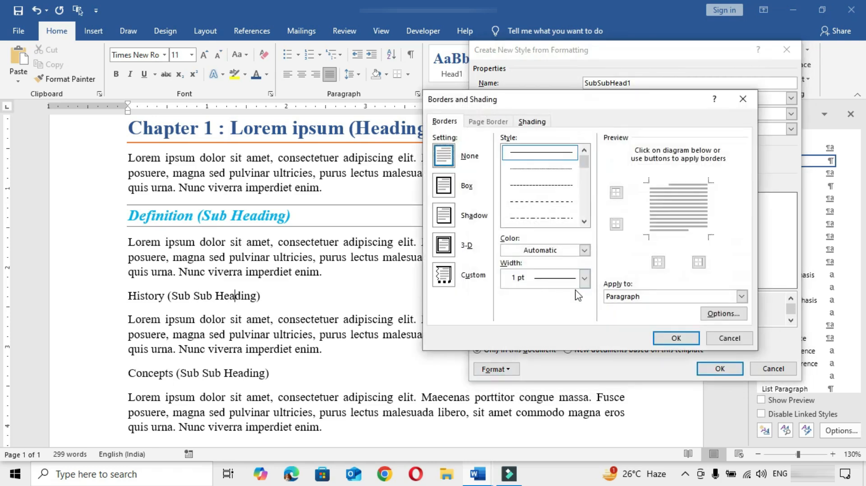
left_click(584, 251)
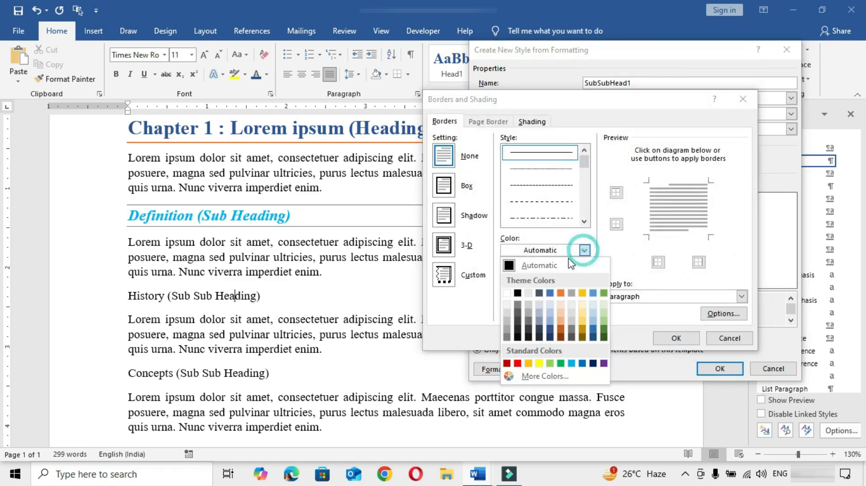
left_click(518, 303)
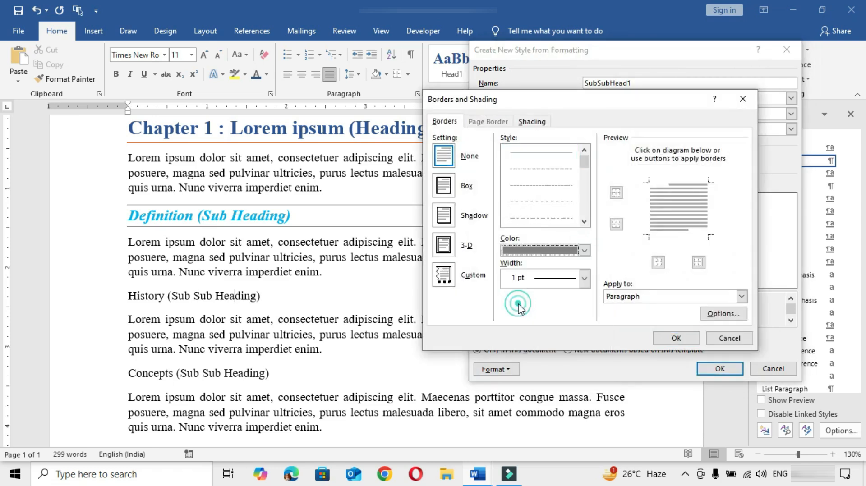
left_click(583, 278)
left_click(543, 351)
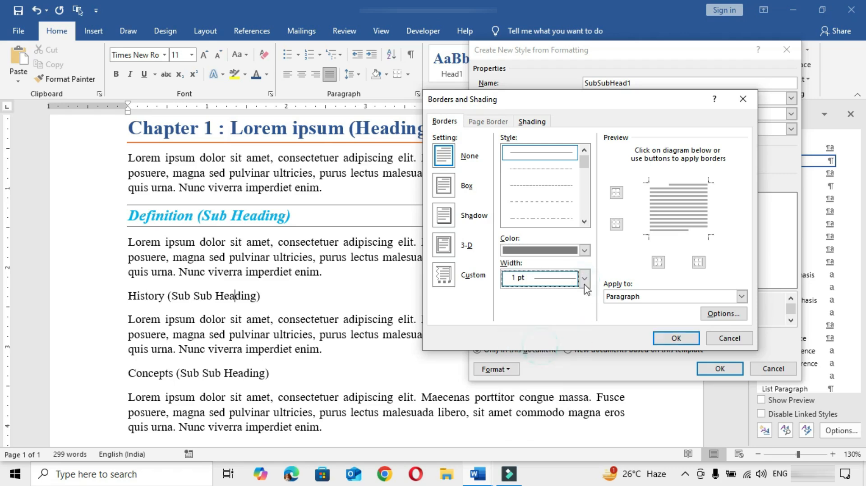
left_click(616, 225)
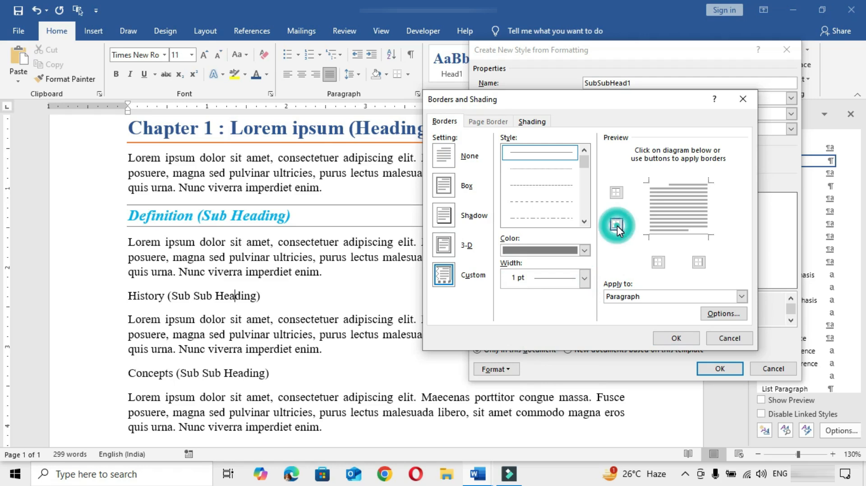
left_click(676, 338)
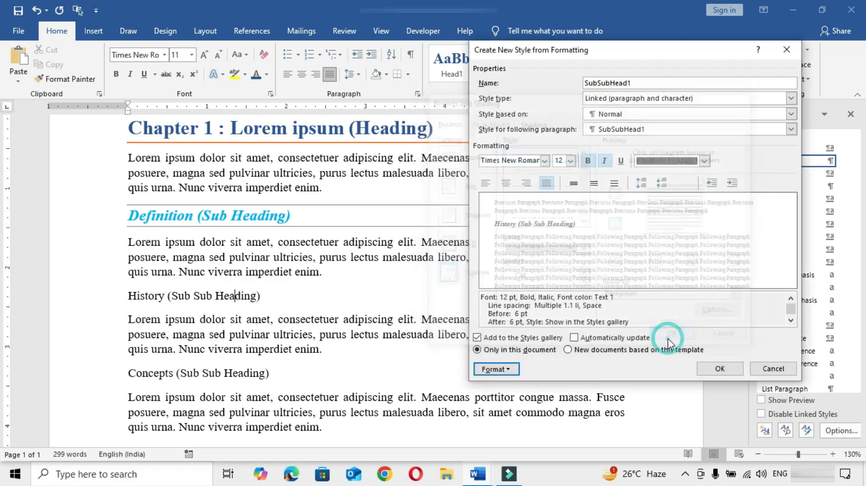
left_click(580, 339)
left_click(718, 367)
Step: Apply the SubSubHead1 style to the Concepts line and the SubHead style to the Characteristics line
left_click(196, 375)
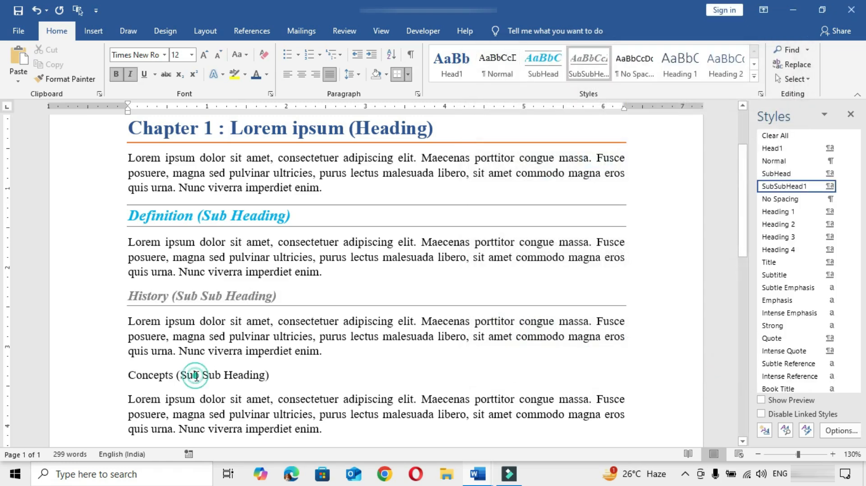
left_click(578, 73)
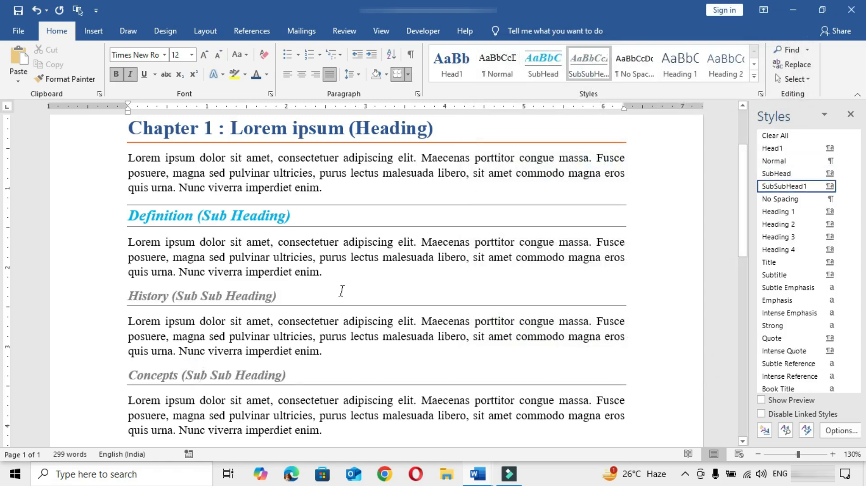
scroll(343, 293, "down", 3)
scroll(343, 298, "down", 1)
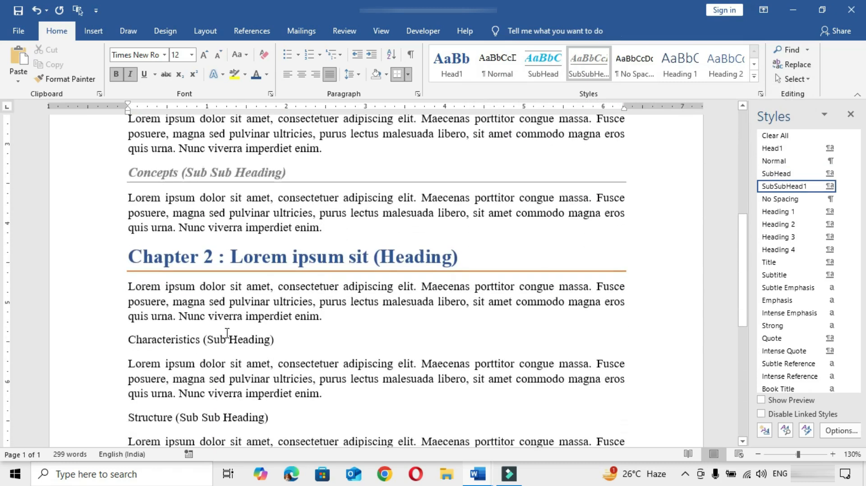
left_click(214, 340)
left_click(546, 74)
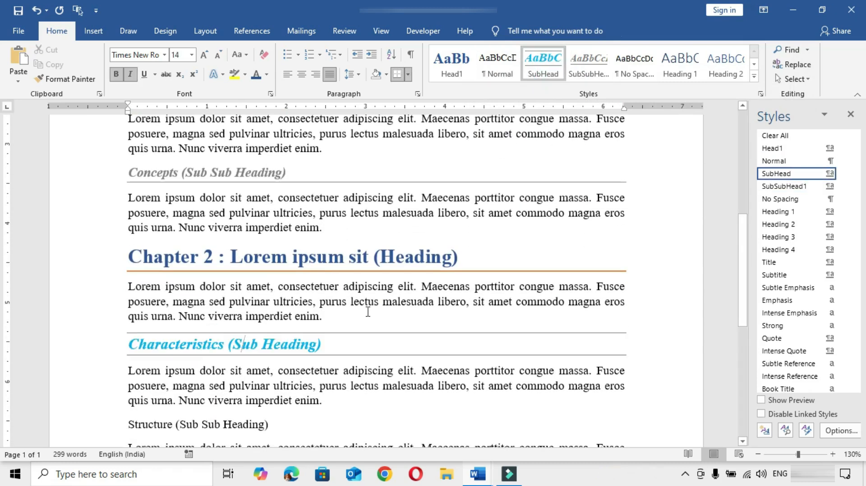
Step: Apply the SubSubHead1 style to the Structure and Development sub sub headings in Chapter 2
scroll(367, 310, "down", 3)
left_click(224, 318)
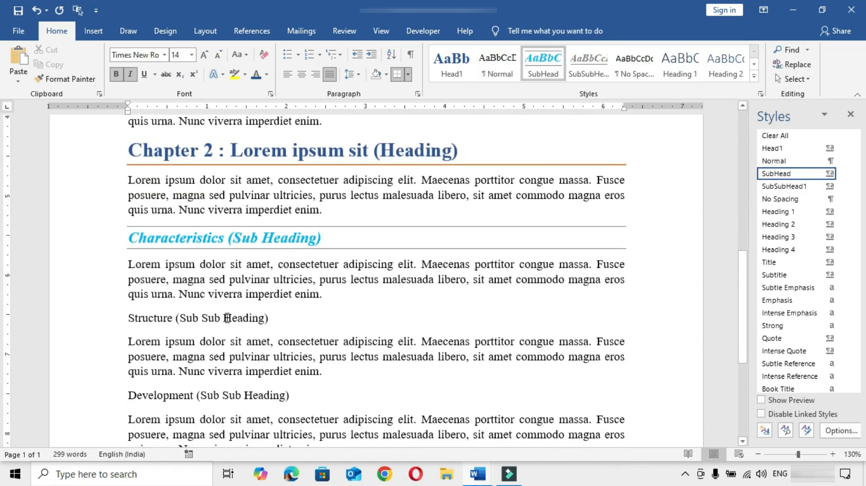
left_click(591, 63)
scroll(298, 302, "down", 3)
left_click(262, 300)
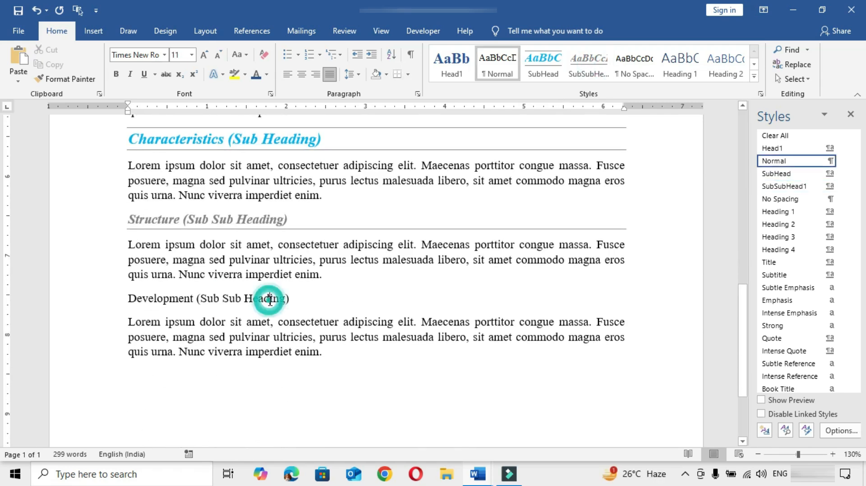
left_click(589, 65)
scroll(433, 256, "up", 4)
scroll(432, 256, "up", 8)
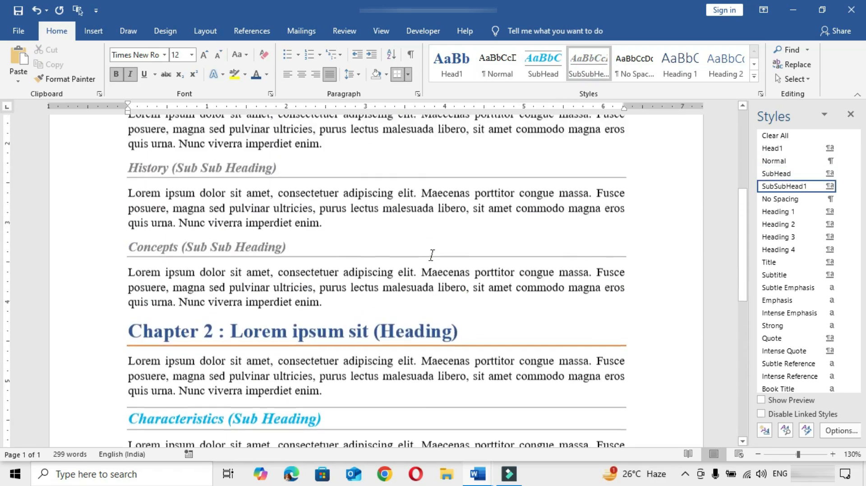
scroll(432, 255, "up", 1)
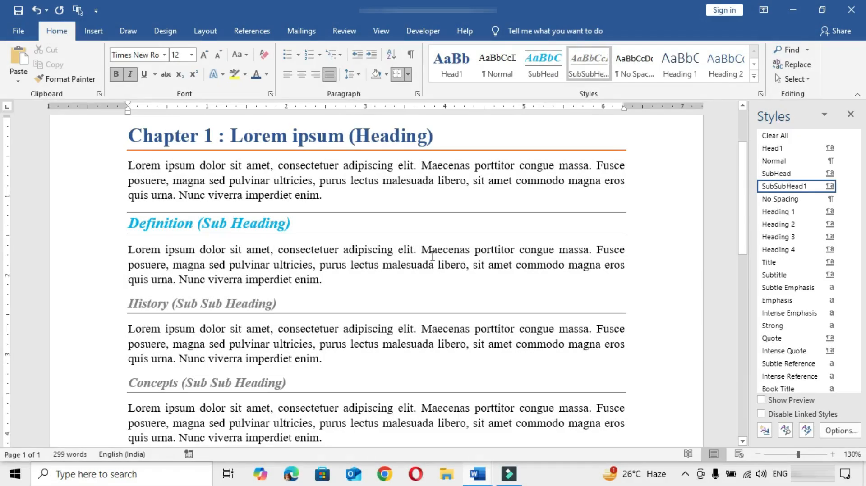
scroll(432, 256, "down", 13)
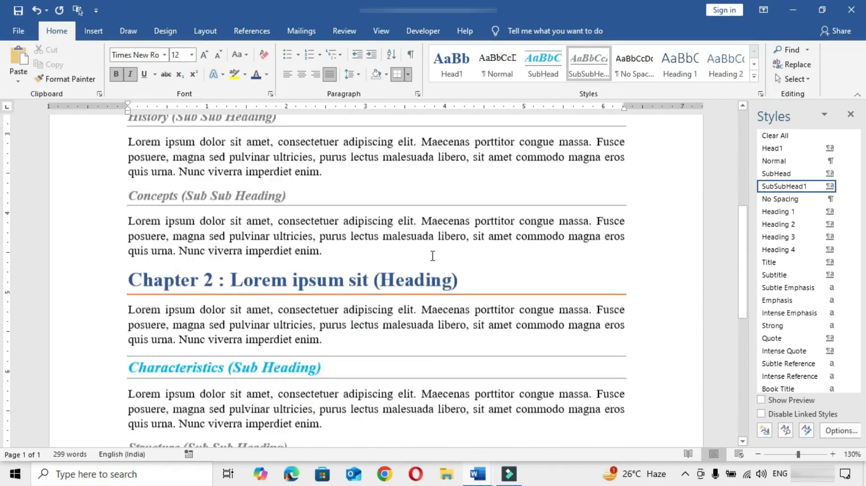
scroll(432, 256, "up", 8)
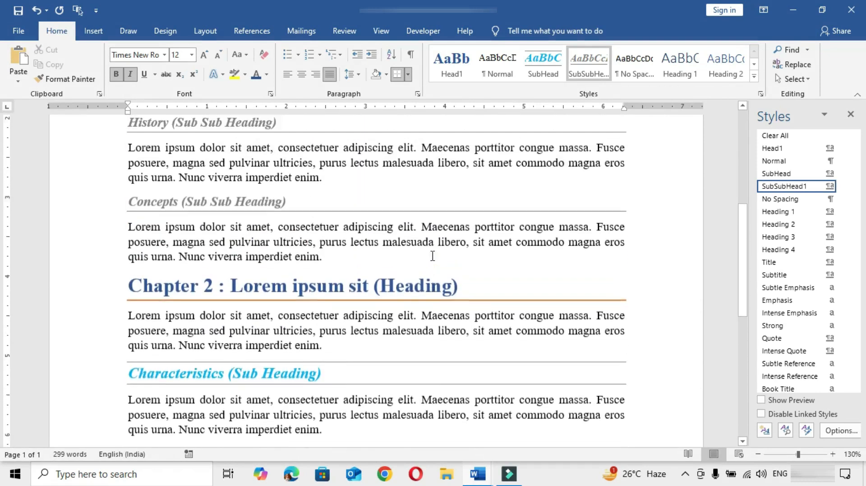
Step: Review the headings, sub headings and sub sub headings in the custom-styled copy and in the document using modified built-in styles
scroll(432, 256, "up", 3)
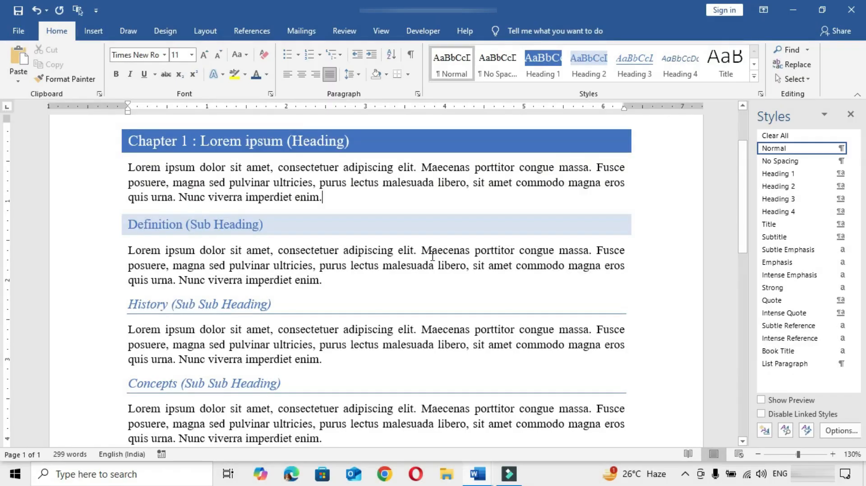
scroll(433, 255, "down", 3)
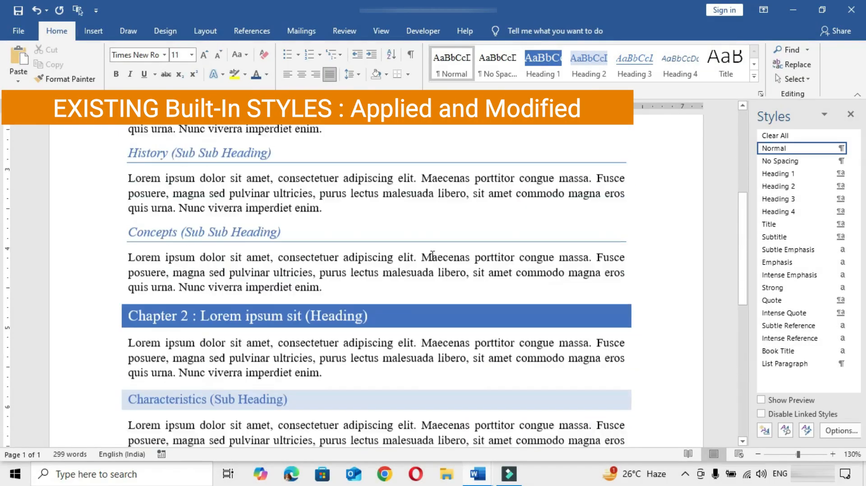
scroll(433, 255, "down", 5)
scroll(433, 256, "up", 5)
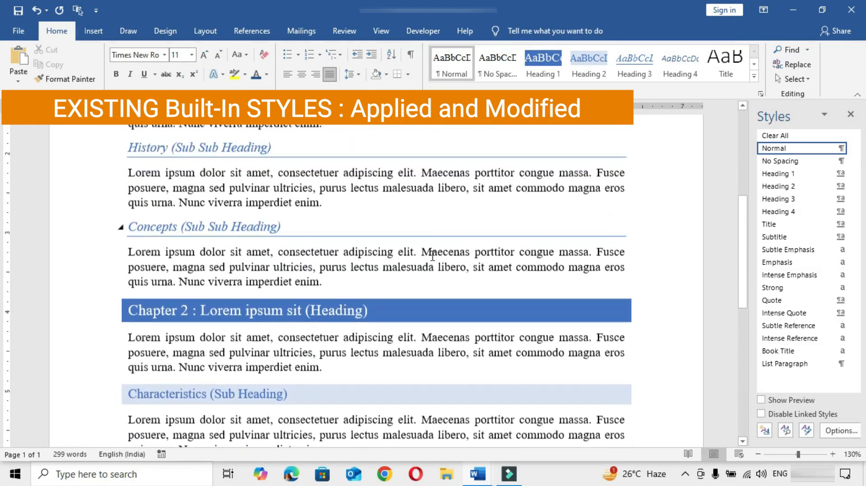
scroll(432, 256, "up", 4)
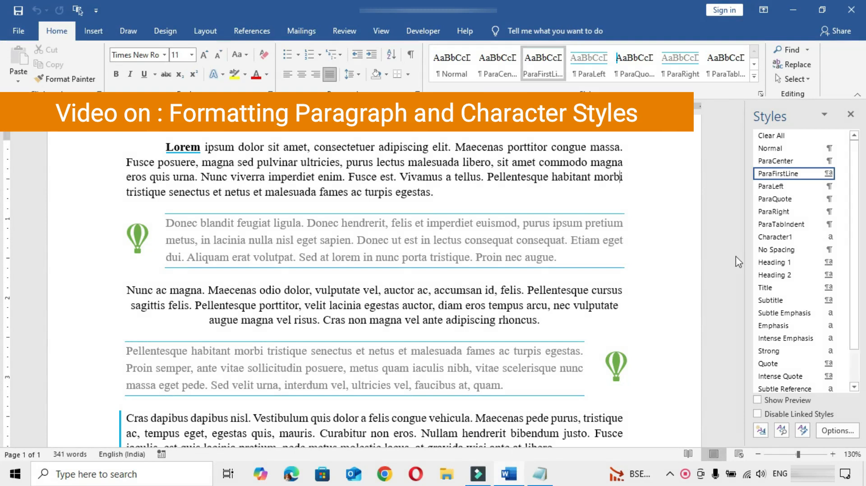
Step: Examine the paragraph and character styles applied throughout the sample document, from the first-line-indented paragraph to the Education entry
scroll(717, 281, "down", 1)
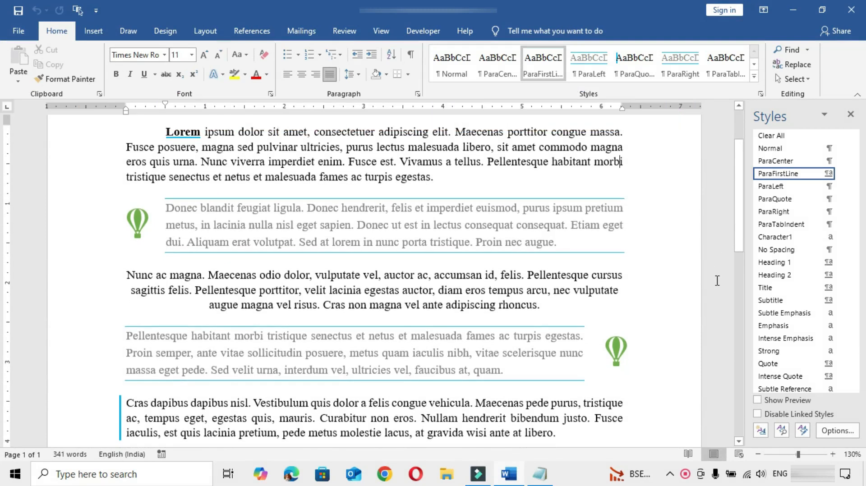
scroll(717, 280, "down", 6)
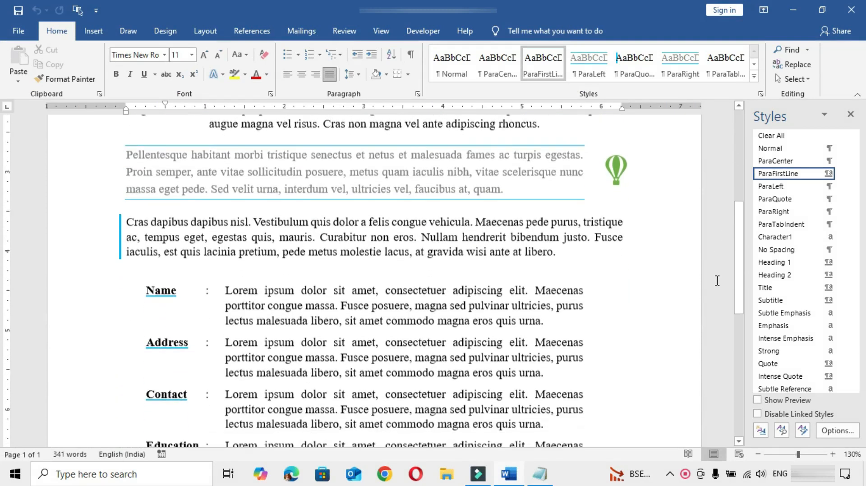
scroll(717, 280, "up", 1)
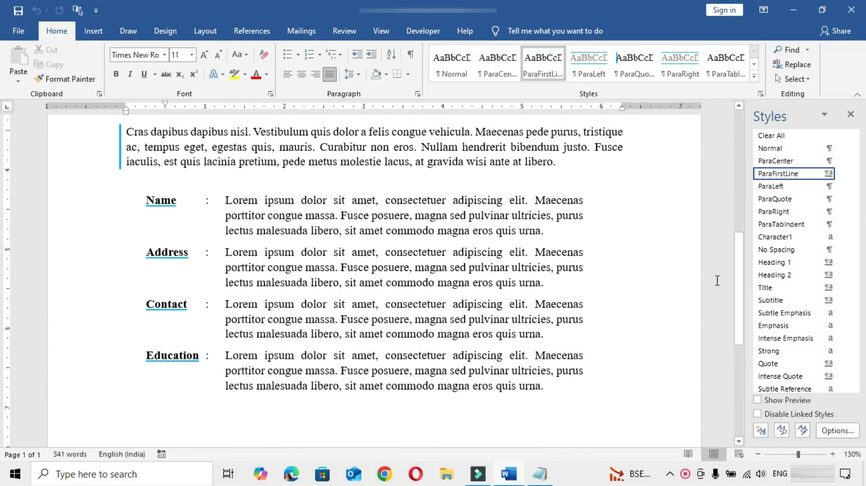
scroll(717, 281, "up", 6)
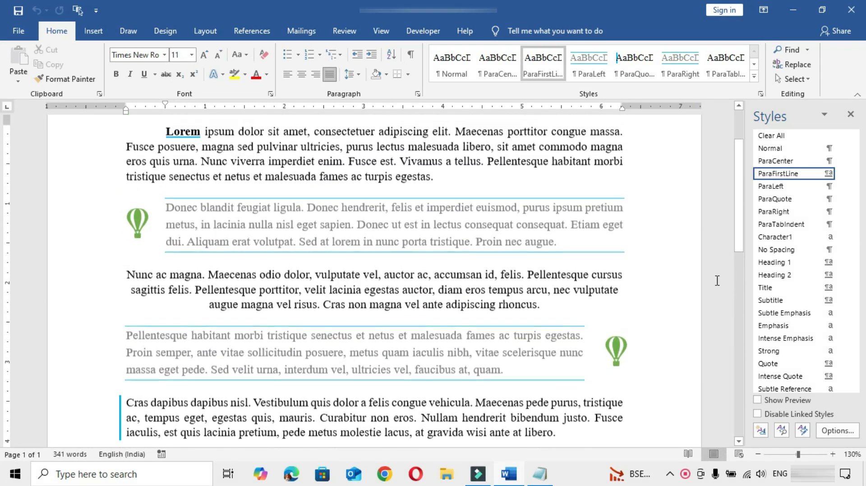